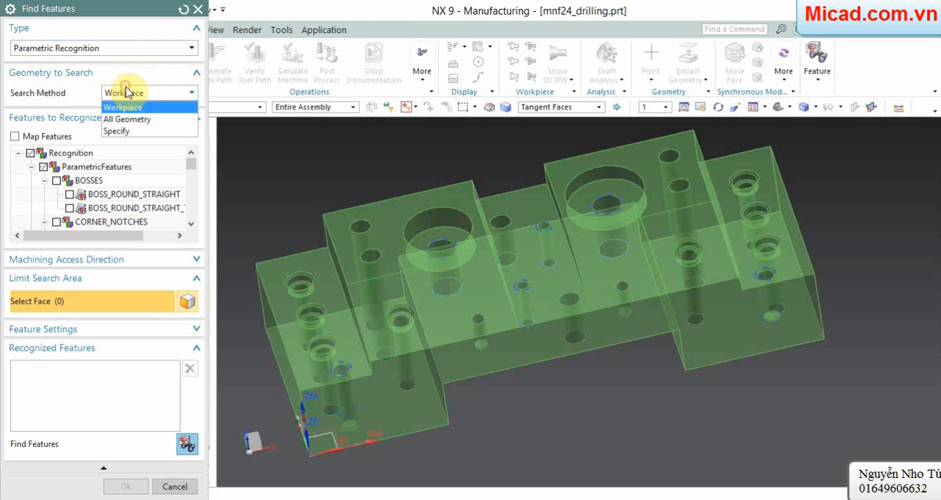
Step: Find the workpiece's machining features by parametric recognition, using the STEPS feature types, and accept the recognized features
left_click(126, 91)
scroll(100, 170, "down", 2)
scroll(100, 171, "down", 12)
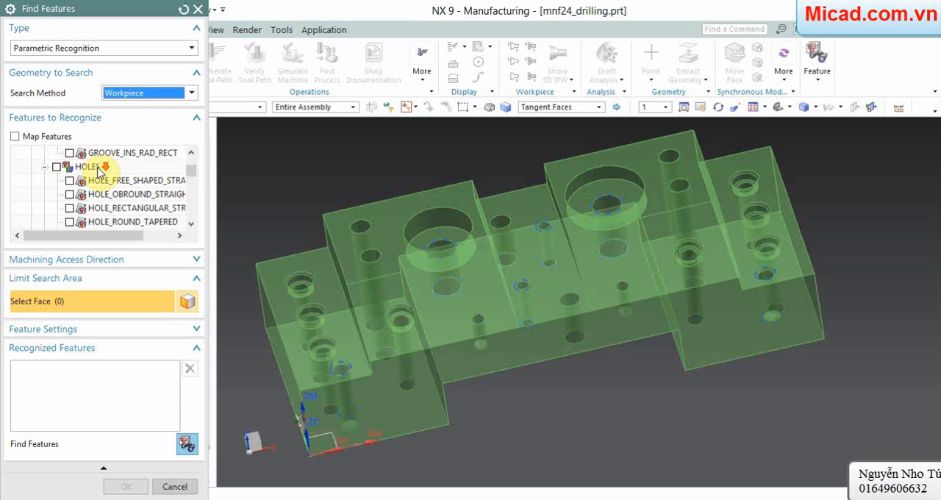
scroll(79, 177, "up", 1)
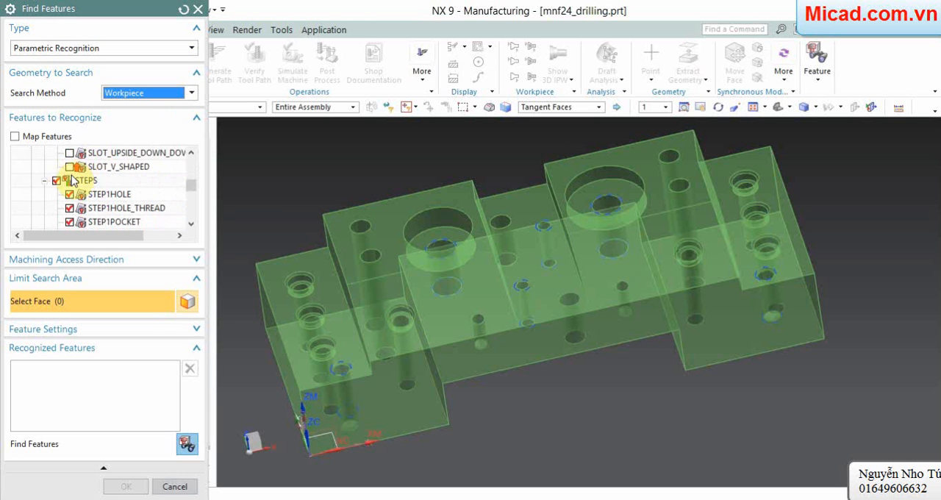
left_click(55, 181)
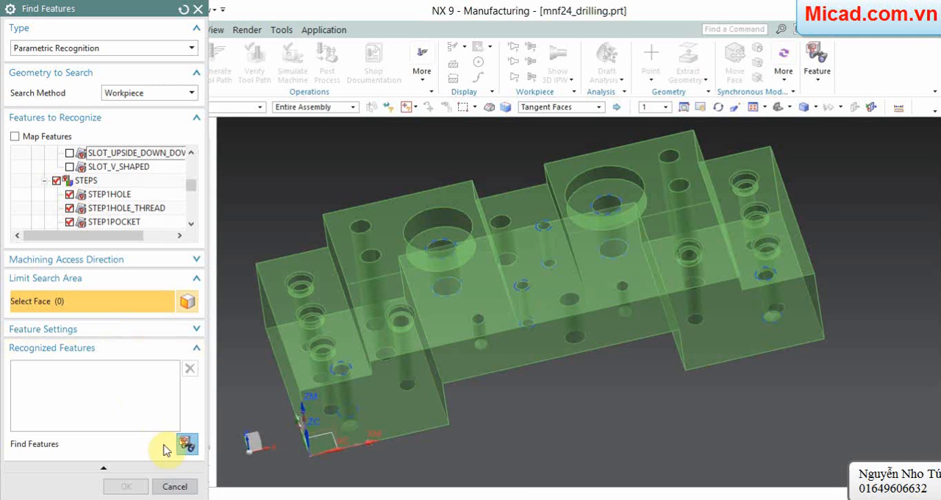
left_click(186, 444)
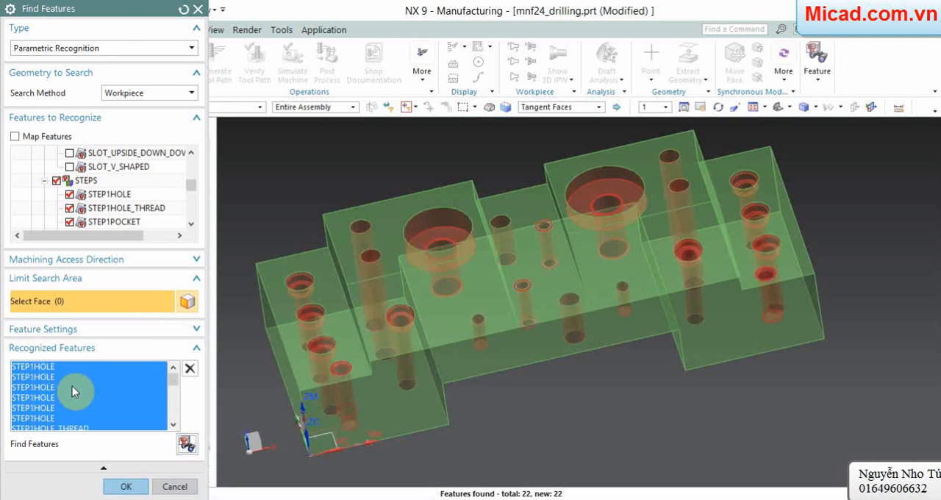
left_click(121, 488)
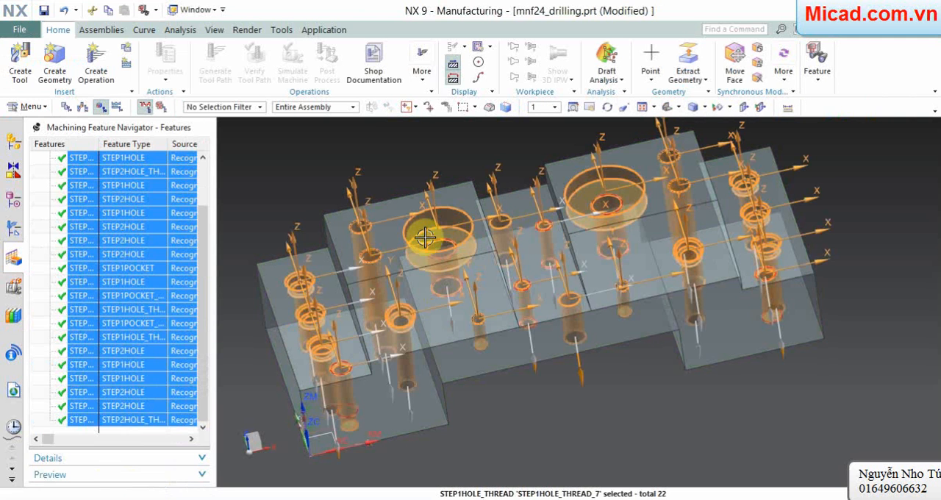
Step: Create feature groups for the threaded types STEP1HOLE_THREAD, STEP1POCKET_THREAD and STEP2HOLE_THREAD
right_click(43, 184)
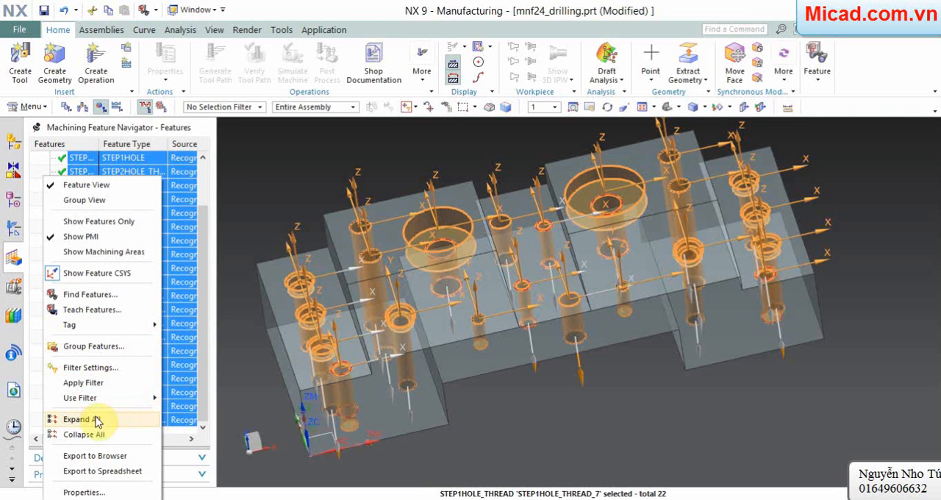
left_click(90, 349)
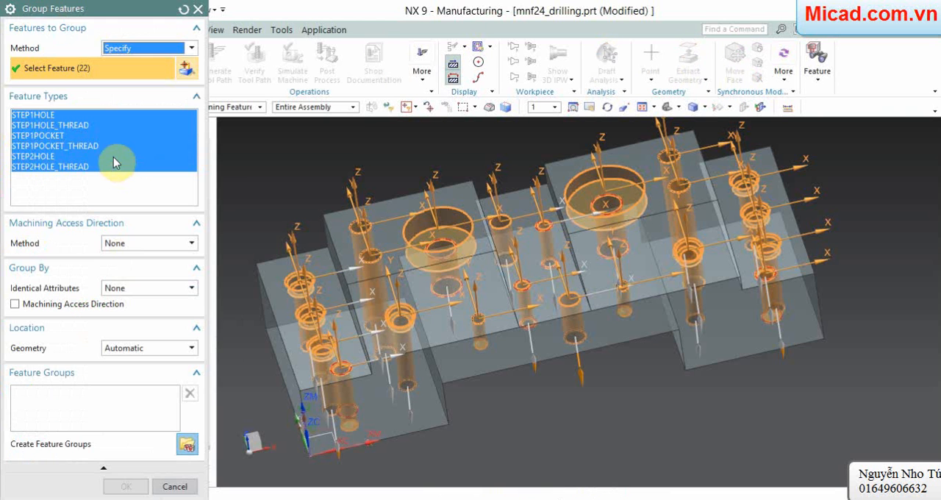
left_click(77, 125)
left_click(79, 146, "ctrl")
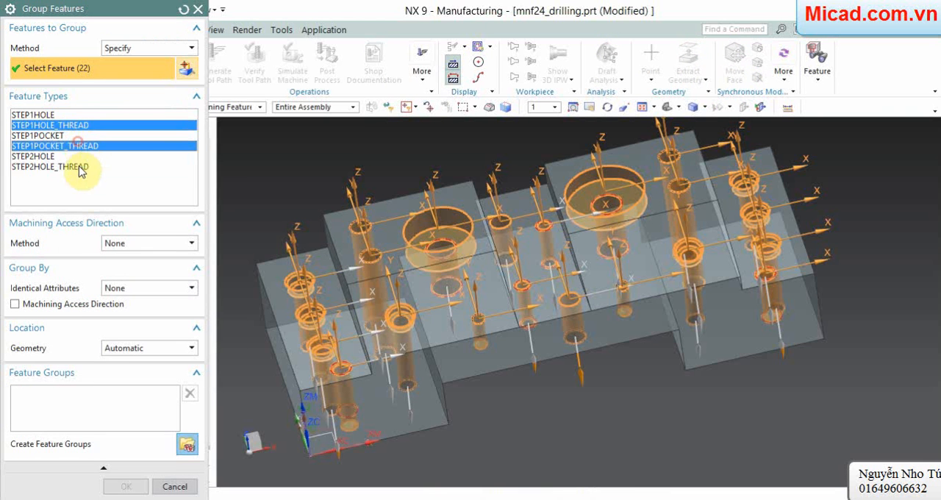
left_click(77, 166, "ctrl")
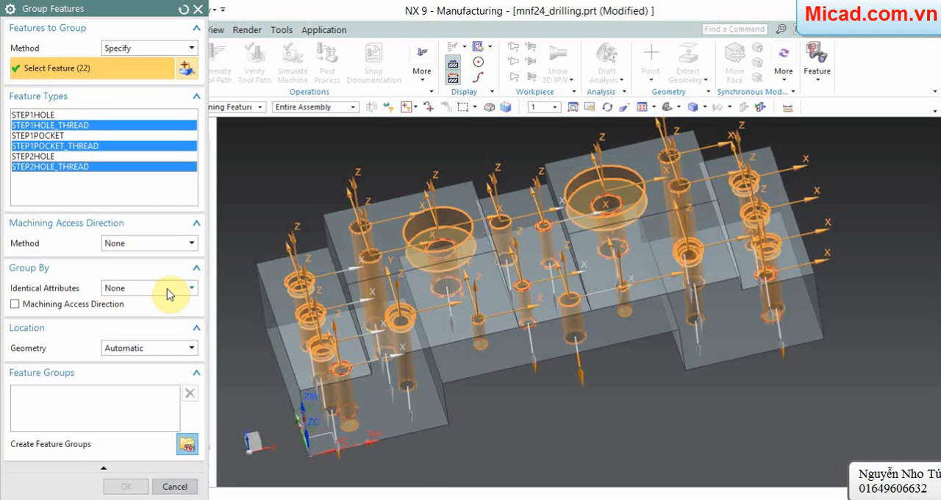
left_click(186, 444)
left_click(127, 485)
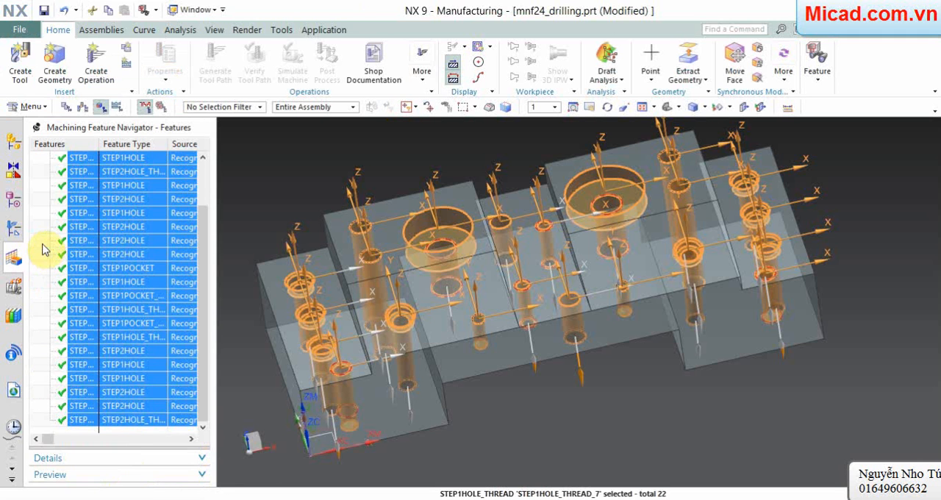
Step: Create a feature group for the STEP2HOLE features only
right_click(42, 248)
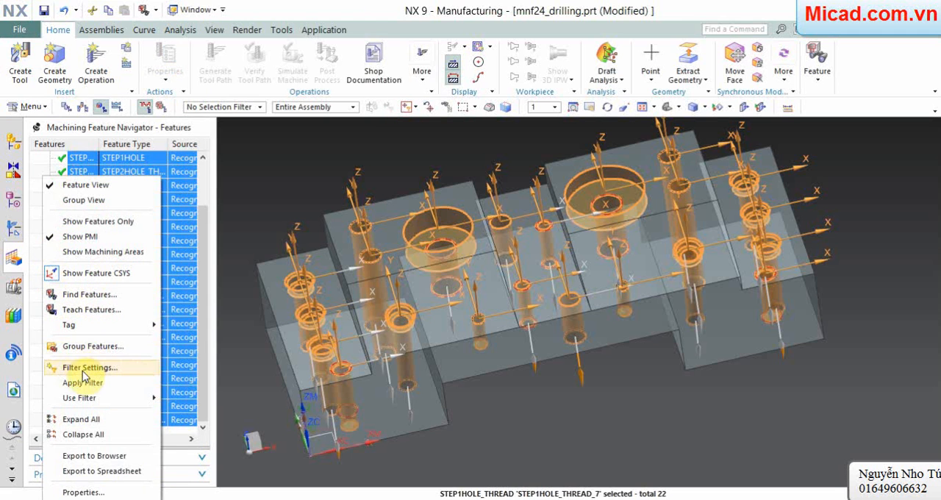
left_click(93, 346)
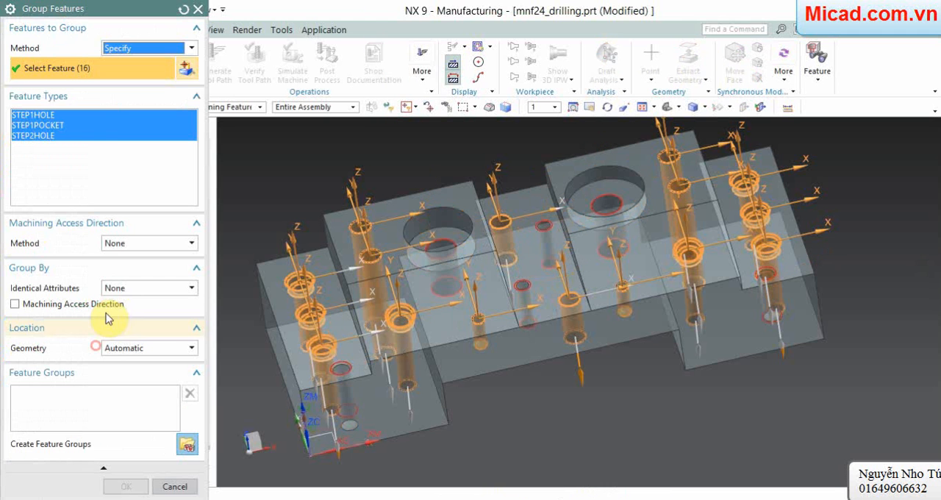
left_click(68, 137)
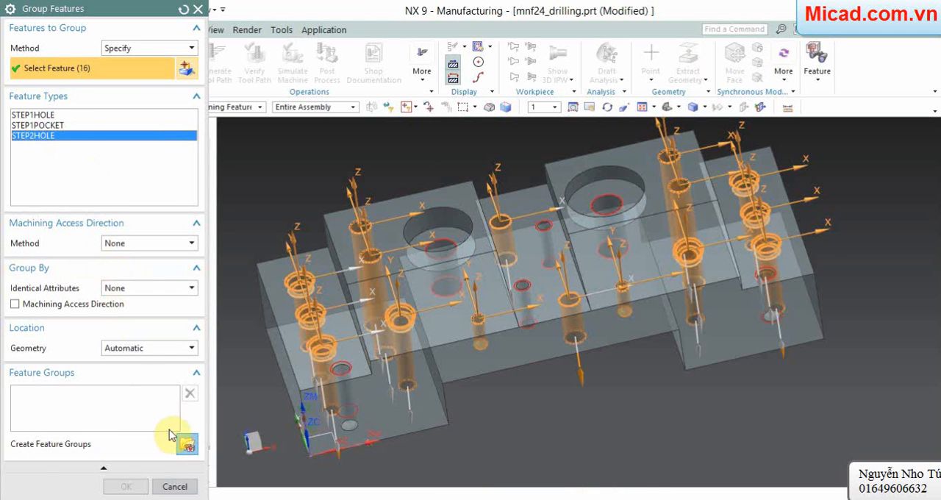
left_click(186, 446)
left_click(63, 395)
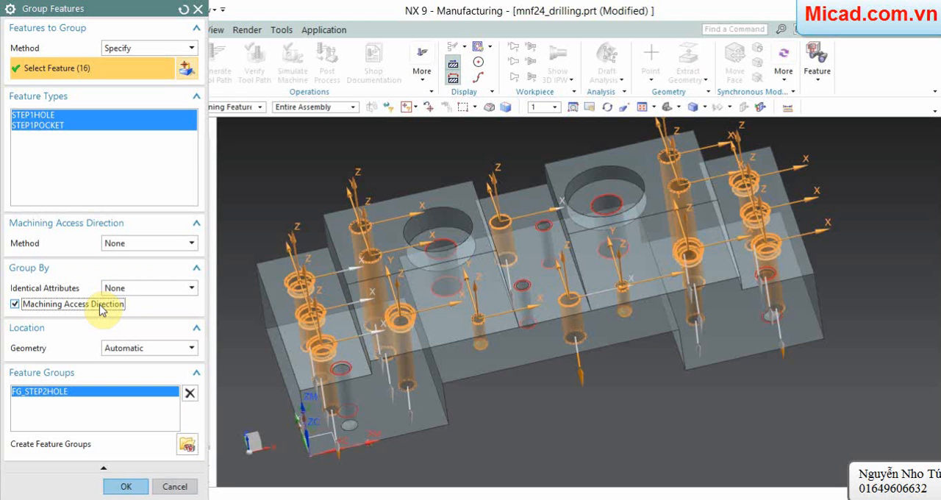
left_click(126, 486)
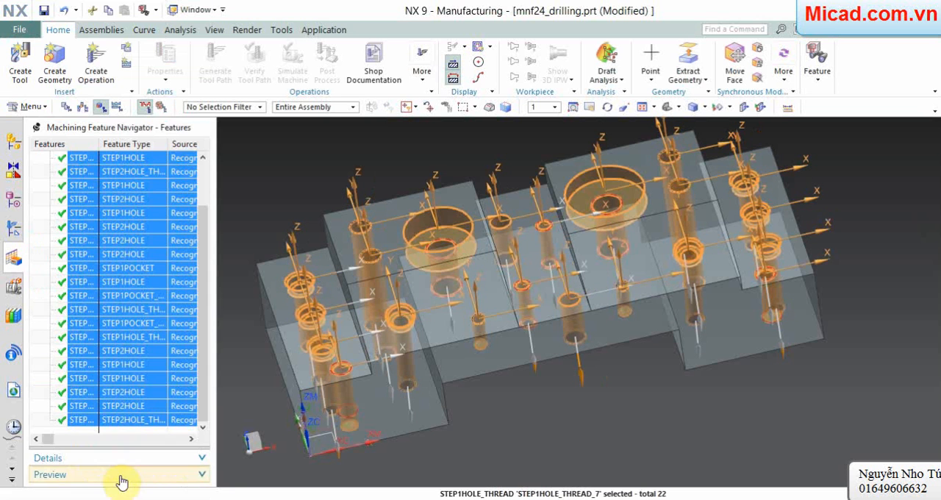
Step: Group the remaining STEP1HOLE and STEP1POCKET features into feature groups
right_click(42, 270)
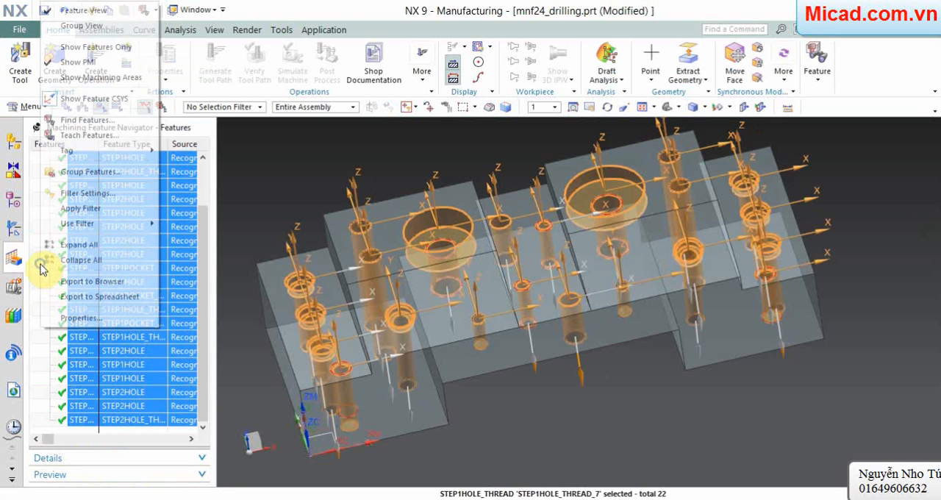
left_click(82, 172)
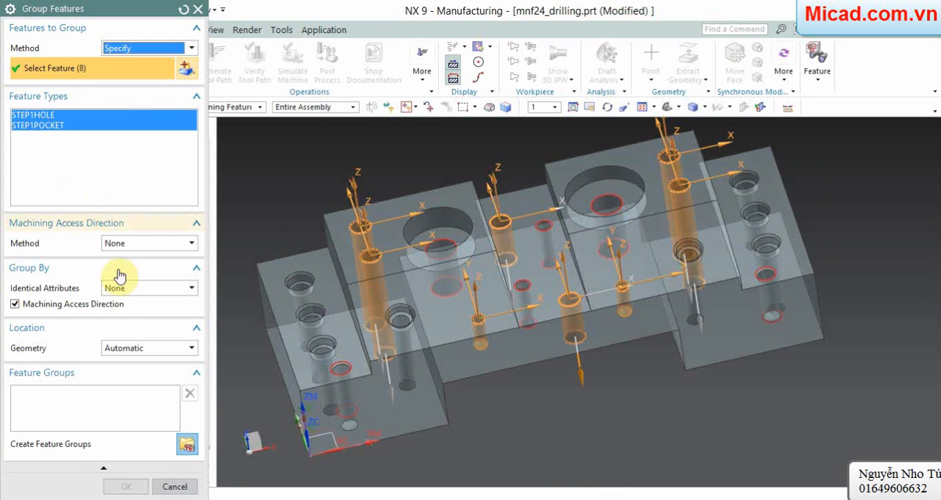
left_click(186, 445)
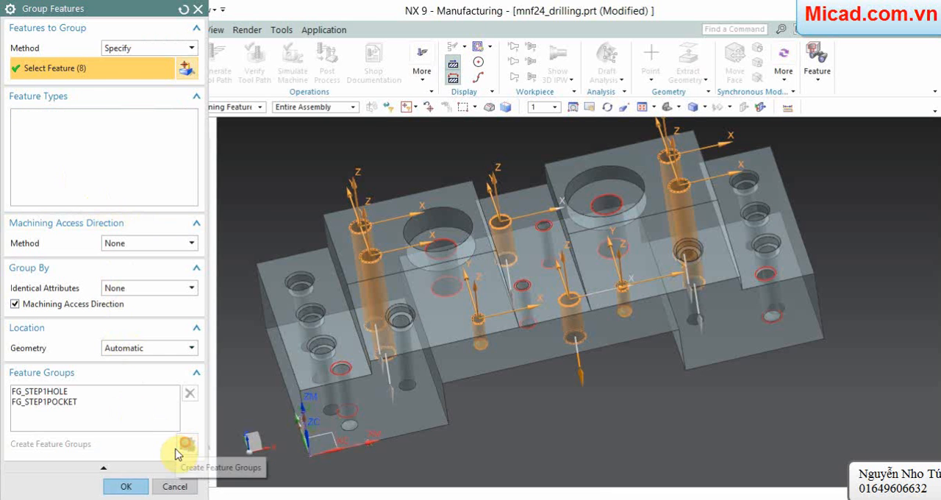
left_click(128, 485)
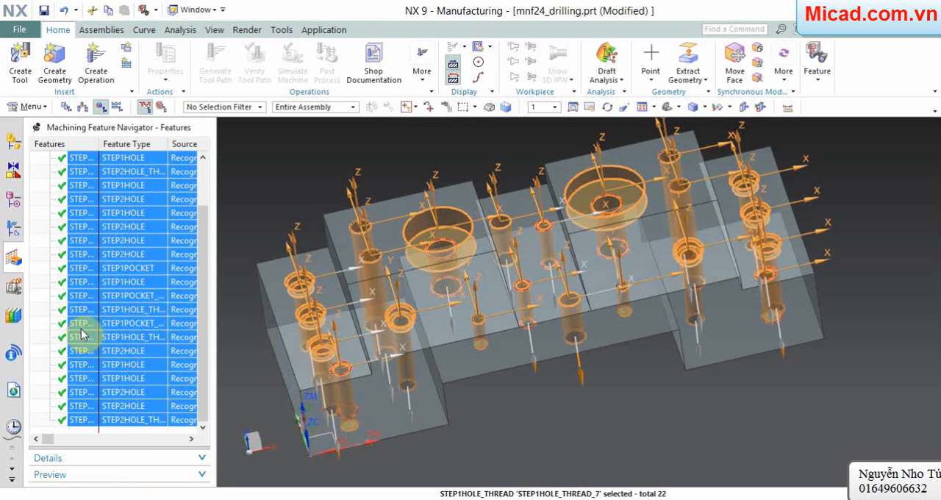
Step: Clear the feature selection, show the geometry view of the operations, and examine which holes belong to FG_STEP2HOLE_THREAD
key("Escape")
left_click(37, 228)
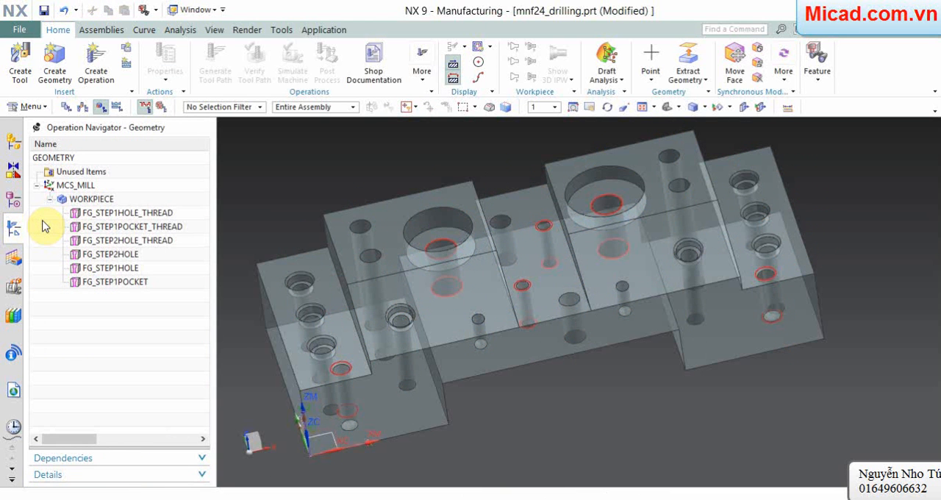
left_click(125, 241)
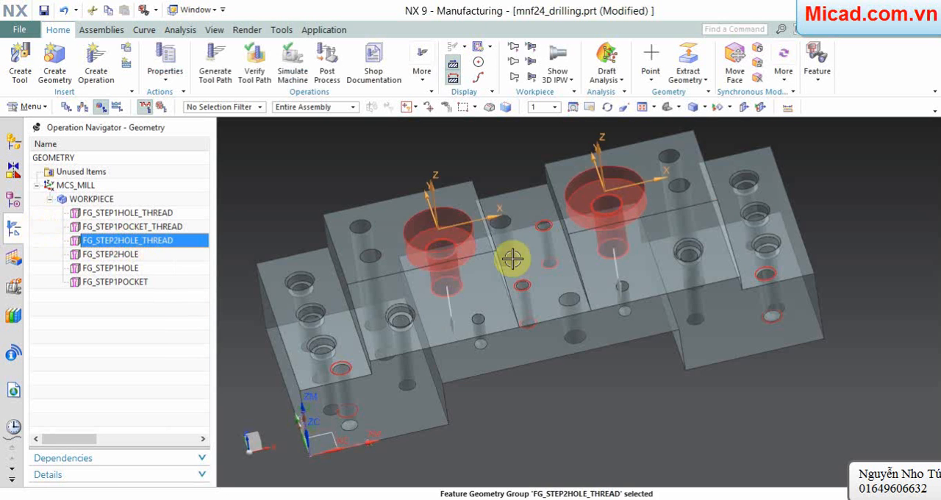
middle_click_drag(693, 265, 606, 154)
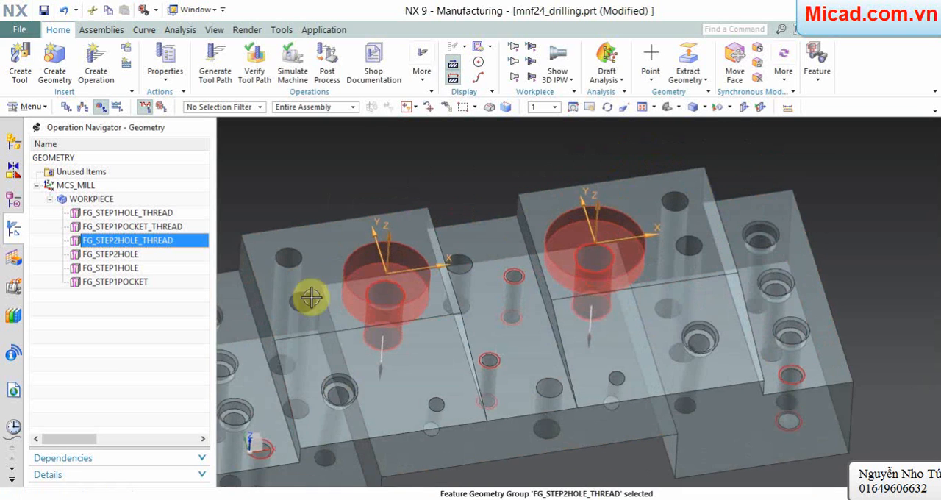
left_click(137, 353)
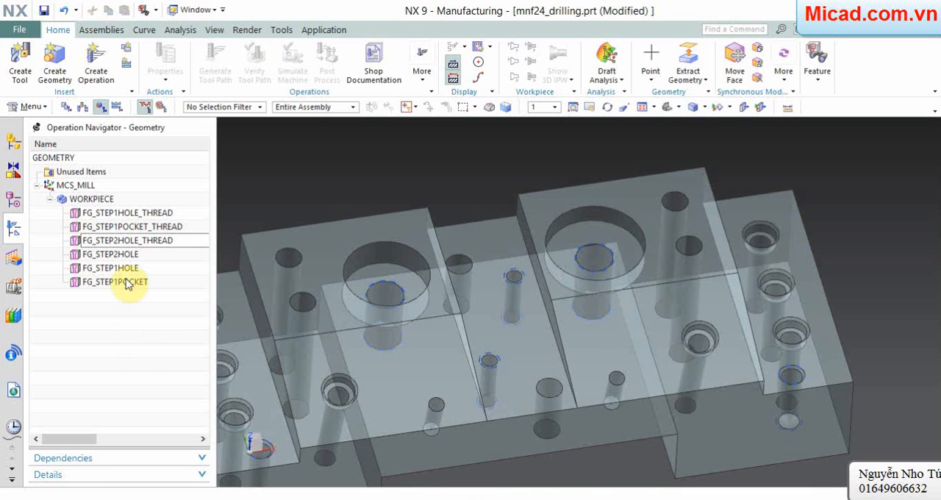
Step: Create a SPOT_DRILLING operation for FG_STEP2HOLE_THREAD in NC_PROGRAM with the tool UGT0321_009 (NC-Center Drill 16 mm)
right_click(140, 244)
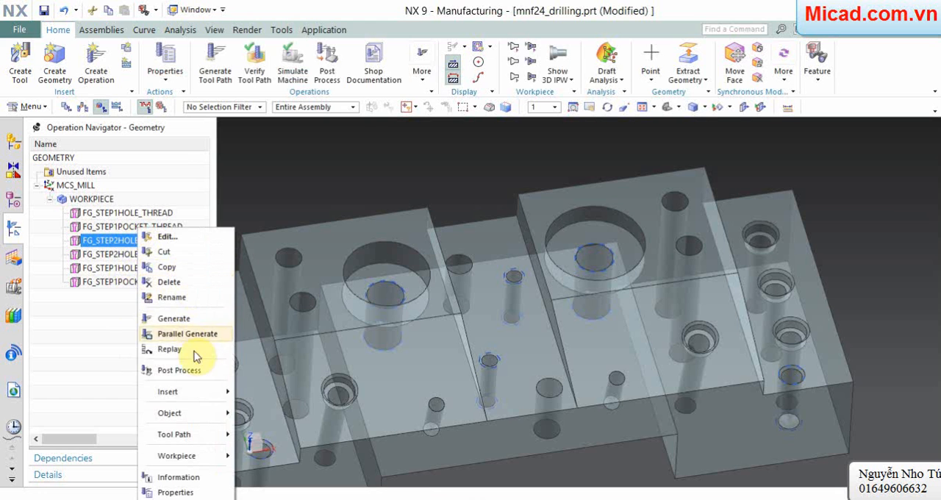
mouse_move(201, 392)
left_click(259, 393)
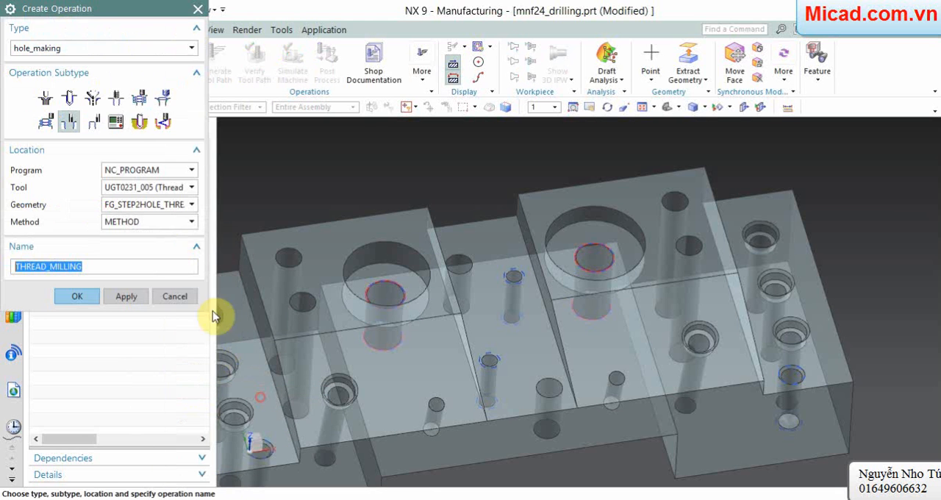
left_click(45, 98)
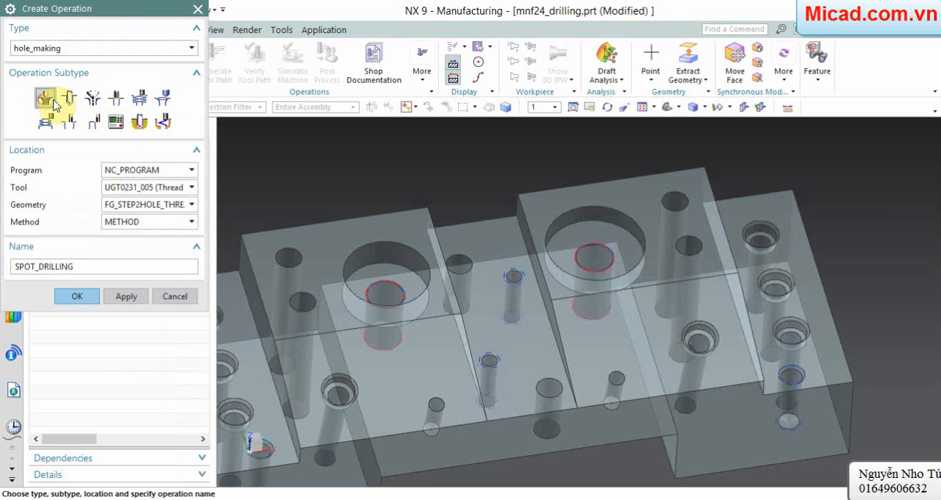
left_click(154, 174)
left_click(153, 172)
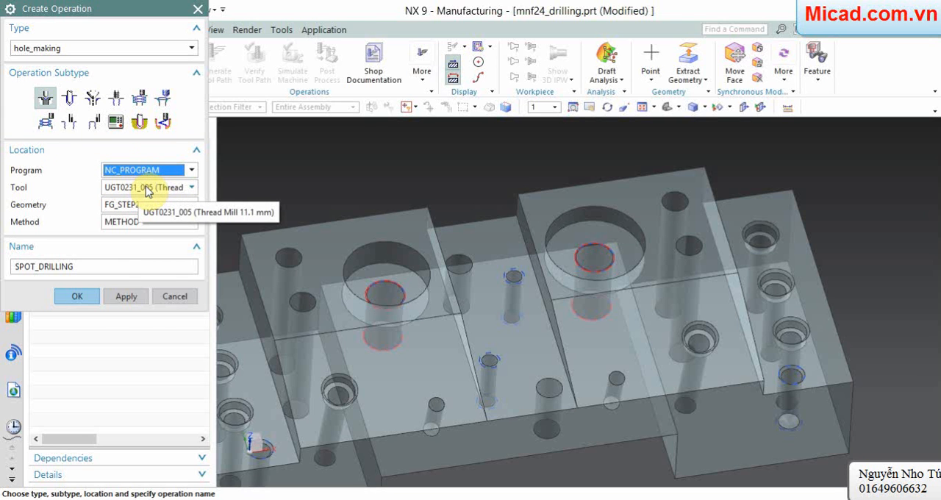
left_click(148, 190)
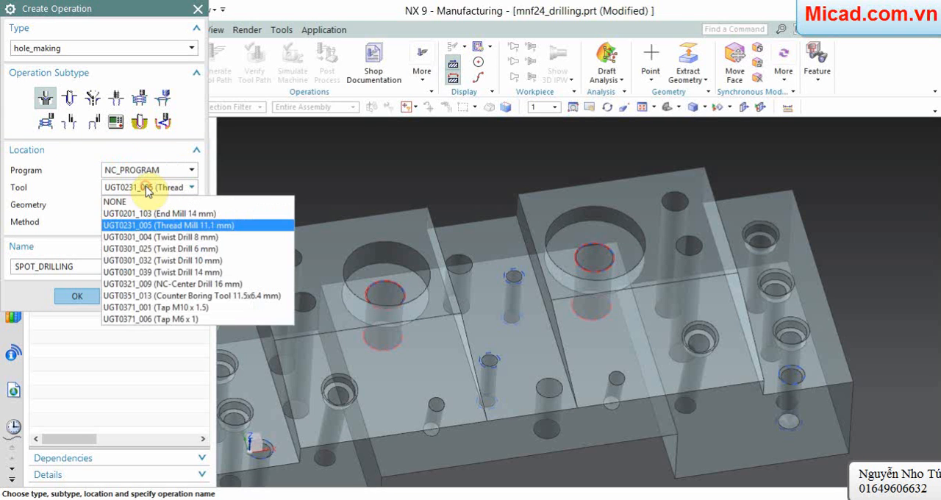
left_click(163, 284)
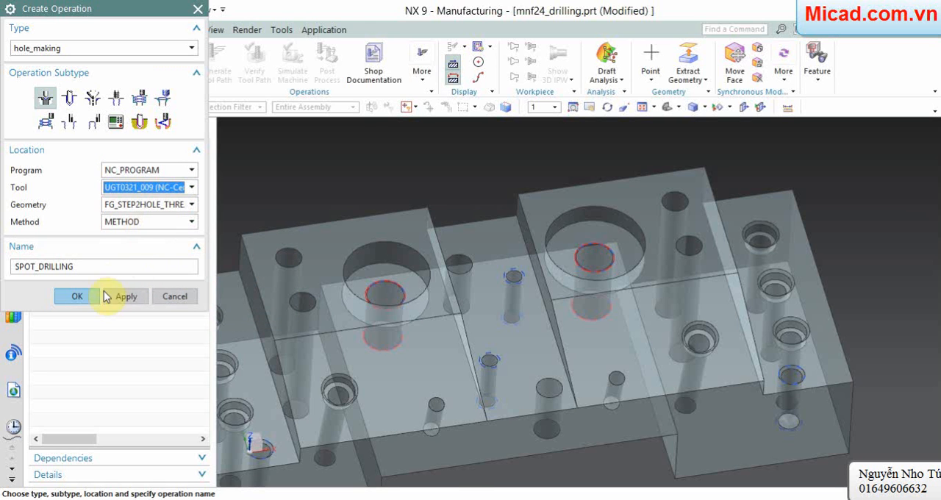
left_click(81, 296)
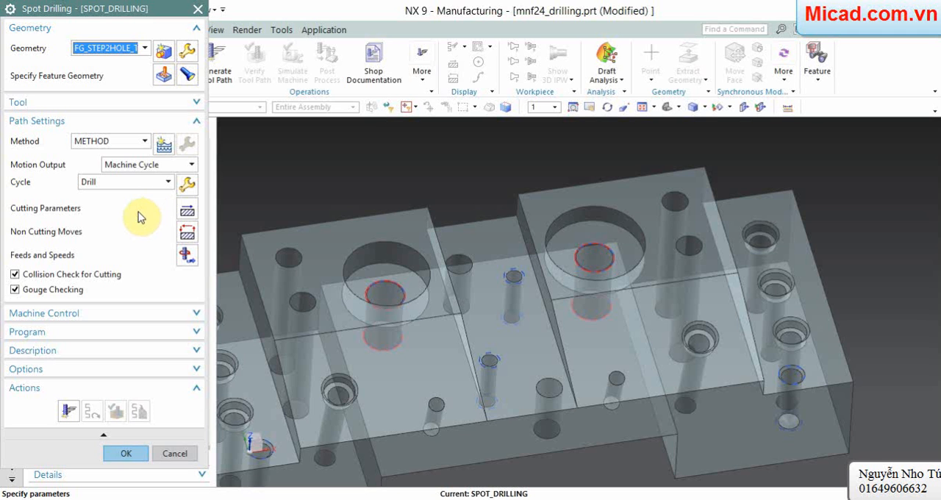
Step: Set the spot drilling feature geometry to machining area FACES_CYLINDER_1 with the in-process workpiece Local
left_click(163, 75)
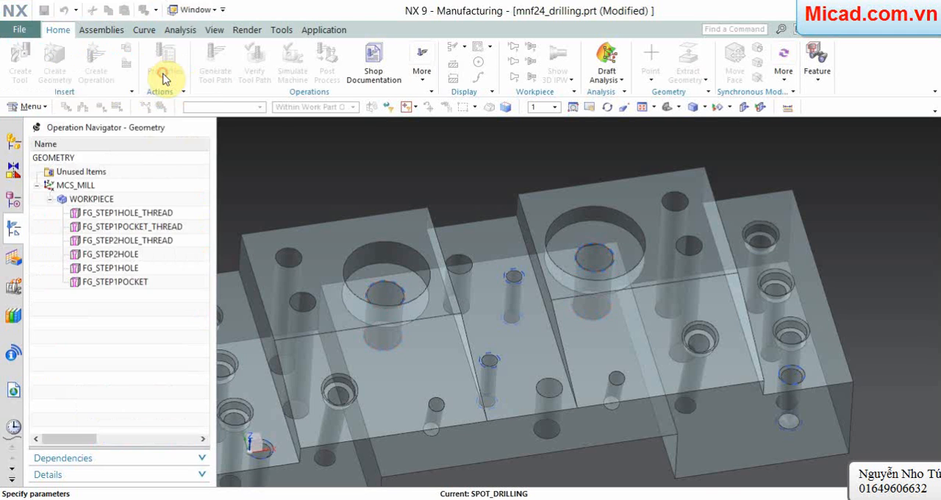
left_click(153, 66)
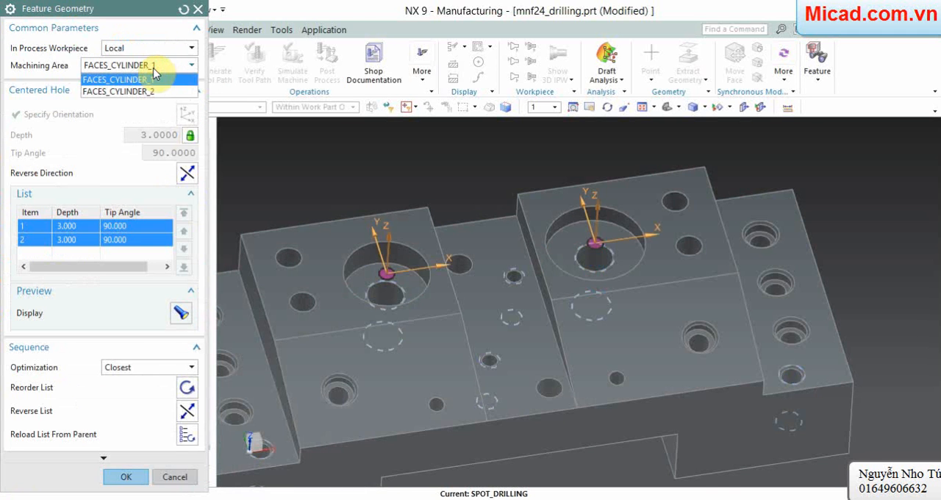
left_click(144, 81)
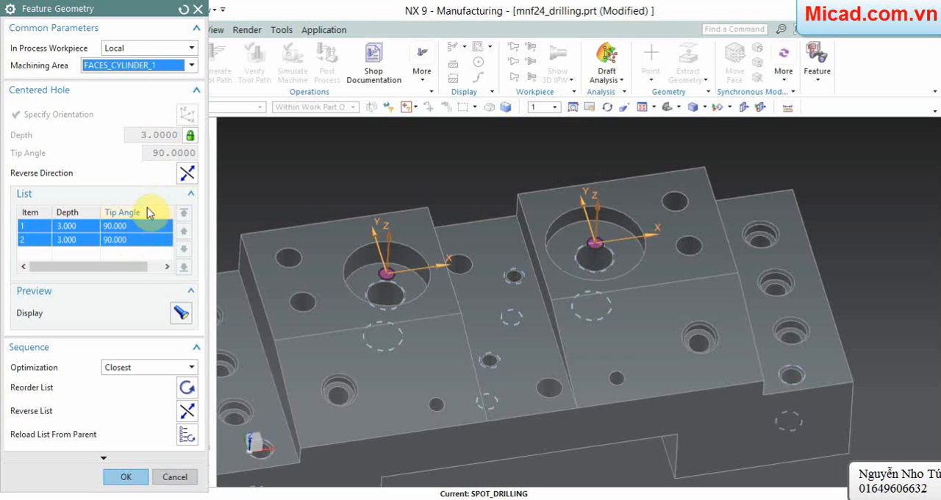
left_click(140, 68)
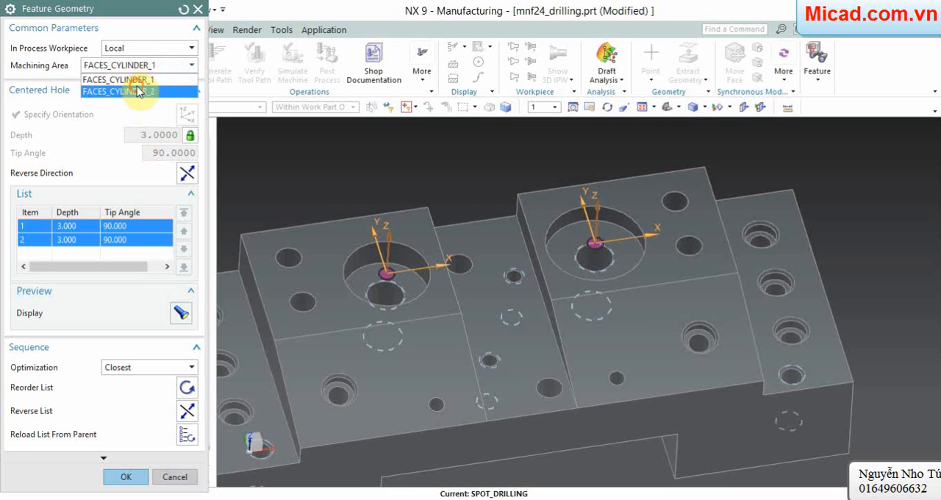
left_click(139, 91)
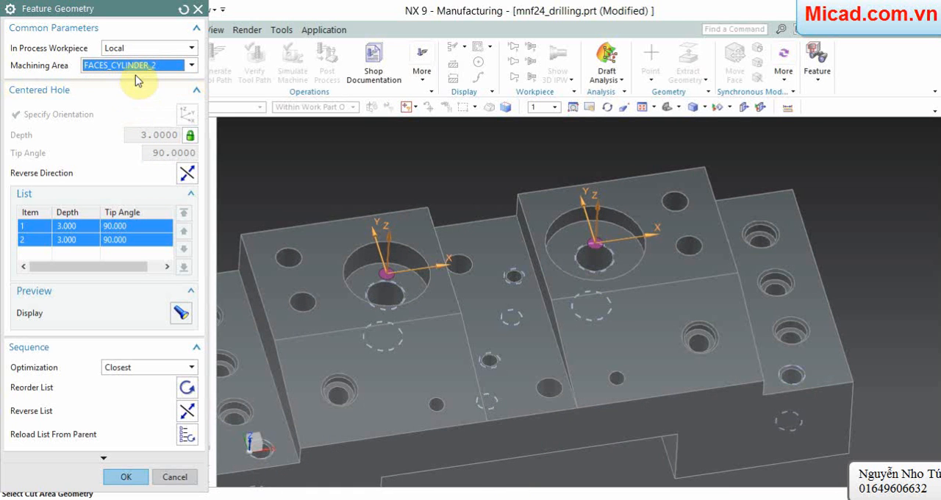
left_click(136, 66)
left_click(136, 75)
left_click(142, 50)
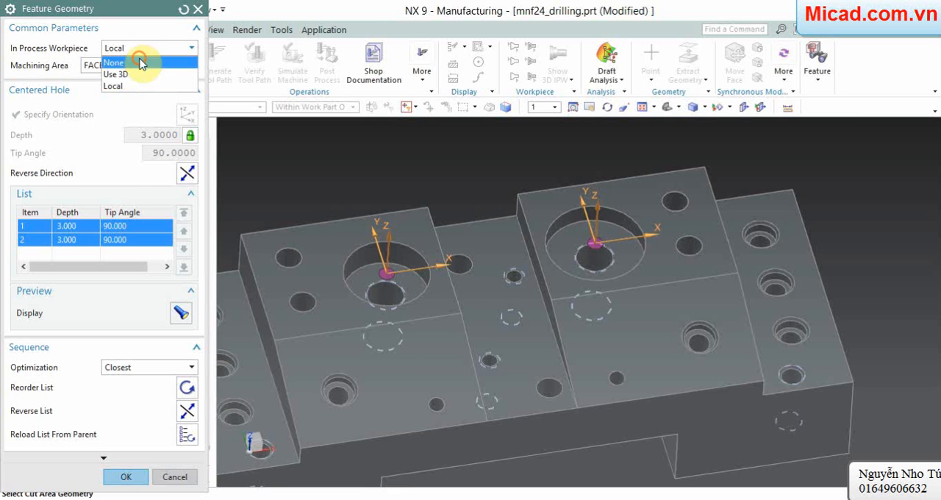
left_click(138, 62)
left_click(142, 50)
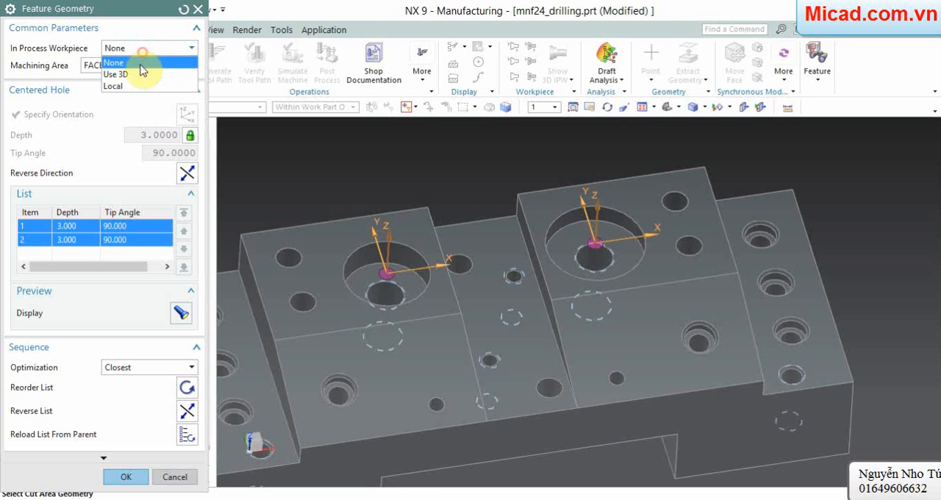
left_click(132, 87)
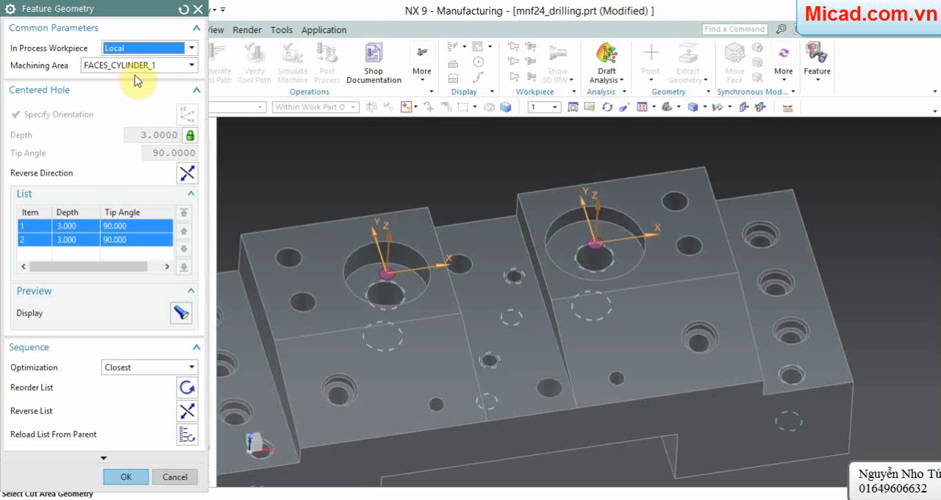
left_click(126, 477)
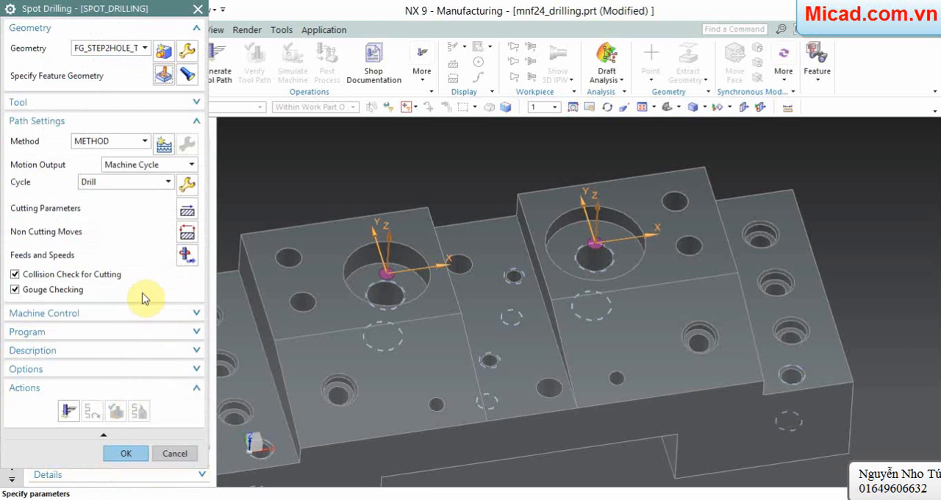
Step: Generate the spot drilling tool path, inspect it on the two large stepped holes, and accept the operation
left_click(69, 411)
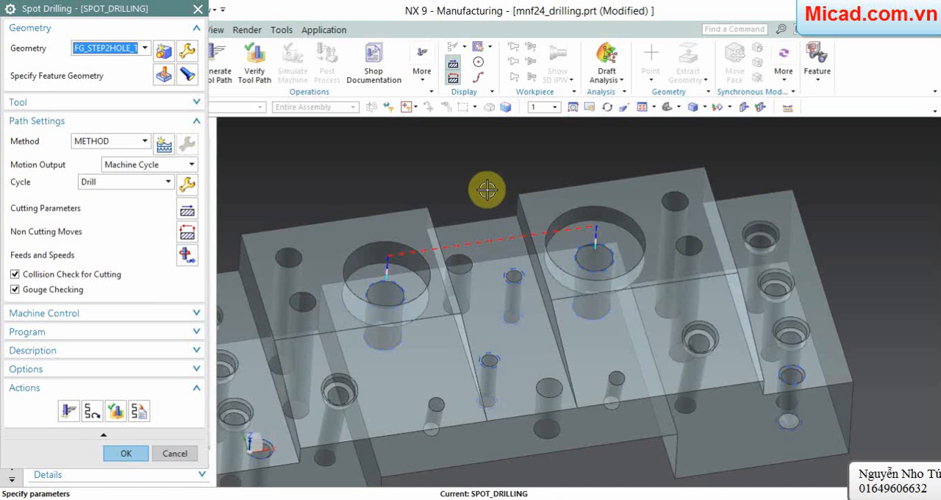
mouse_move(482, 187)
middle_mouse_down()
mouse_move(462, 173)
mouse_move(482, 196)
mouse_move(475, 184)
middle_mouse_up()
left_click(122, 462)
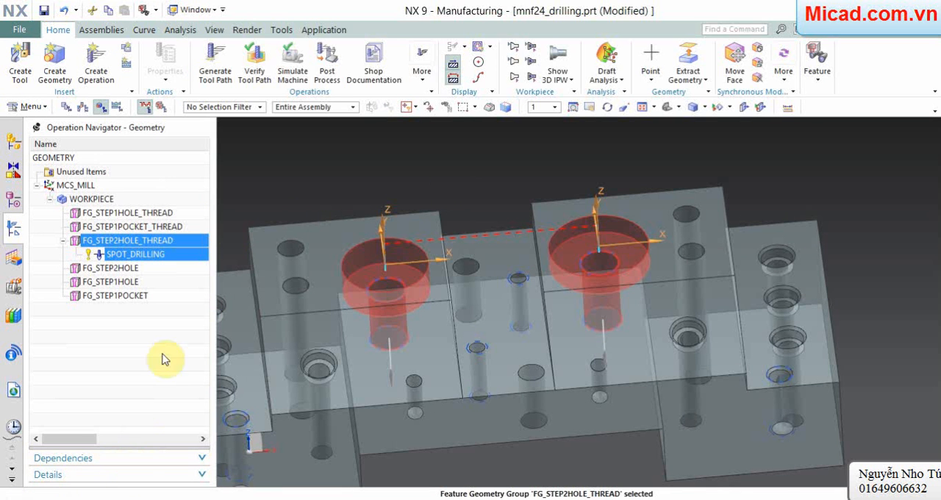
Step: Create a DRILLING operation for FG_STEP2HOLE_THREAD in NC_PROGRAM with the tool UGT0301_039 (Twist Drill 14 mm)
right_click(152, 243)
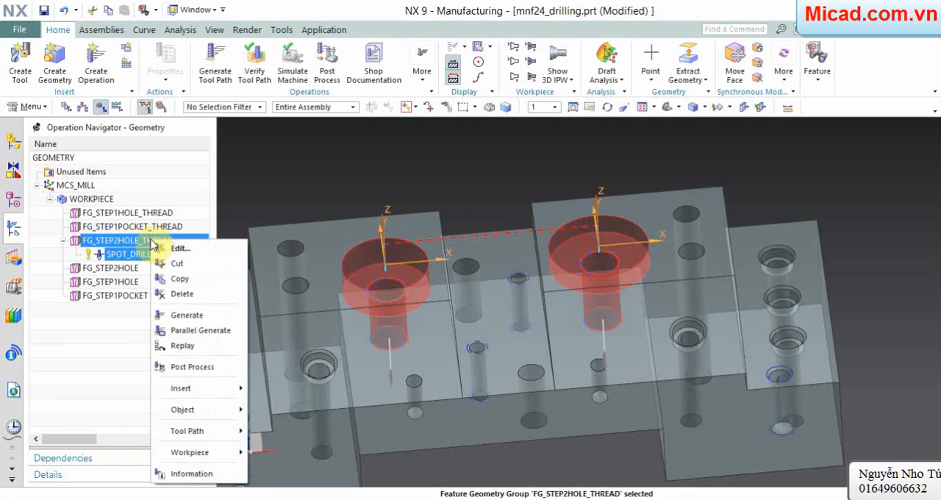
left_click(129, 375)
right_click(144, 241)
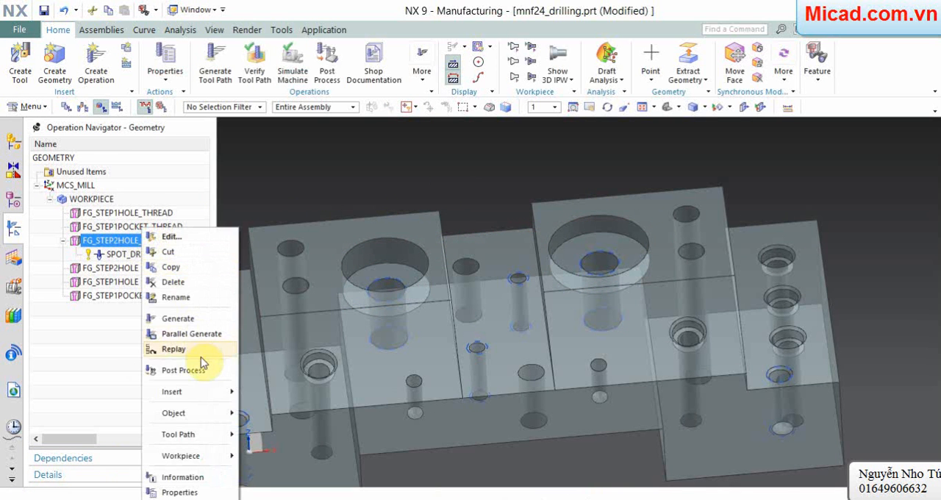
mouse_move(209, 393)
left_click(250, 395)
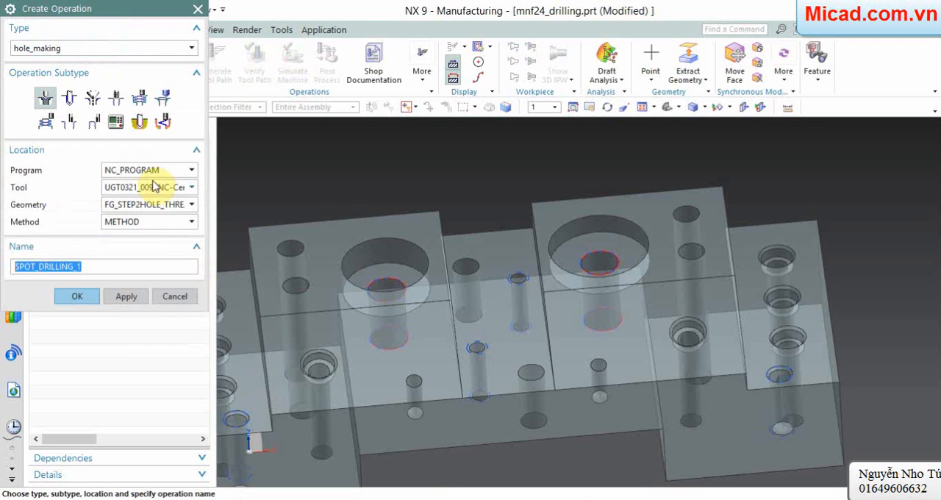
left_click(69, 98)
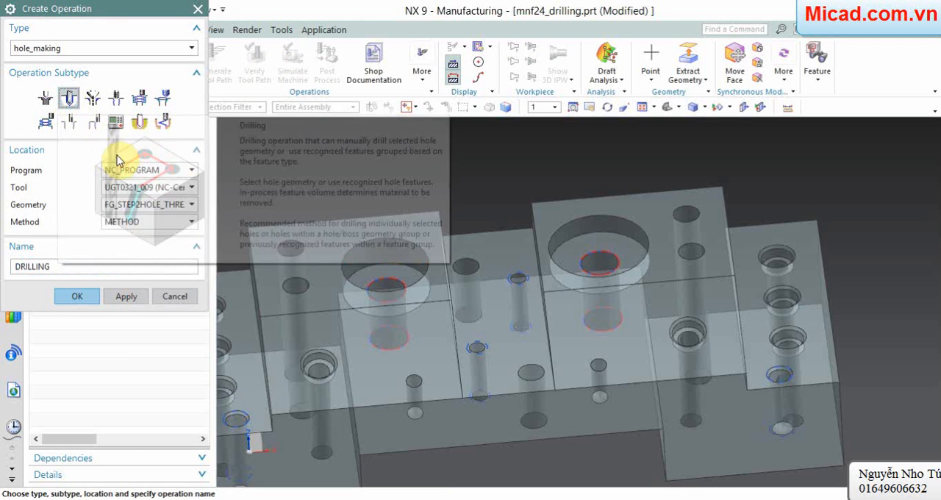
left_click(166, 189)
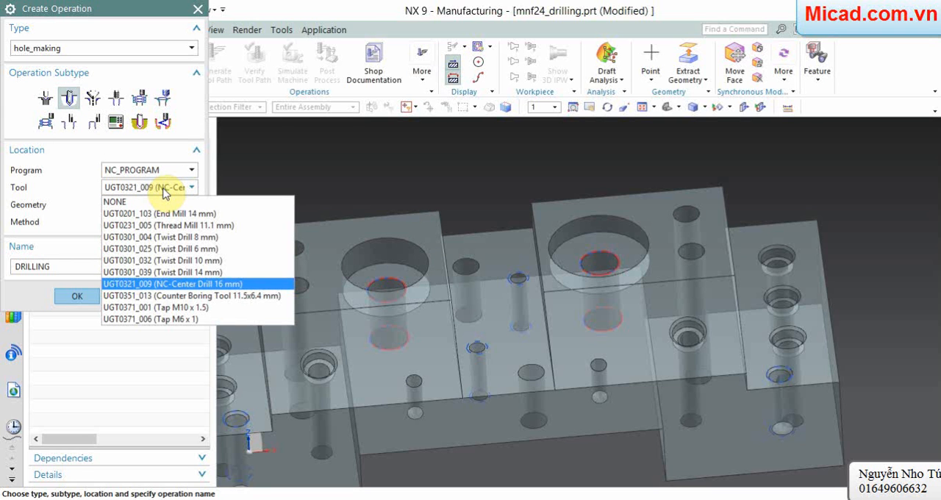
left_click(160, 272)
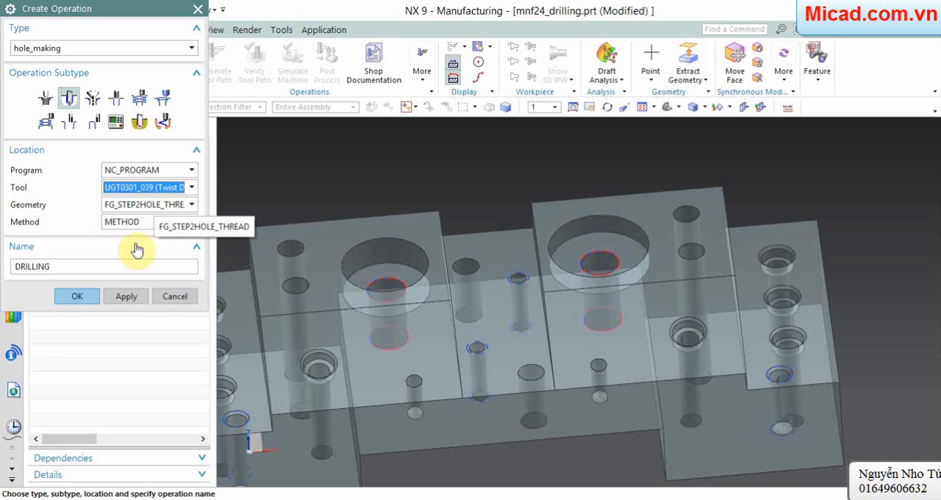
left_click(86, 297)
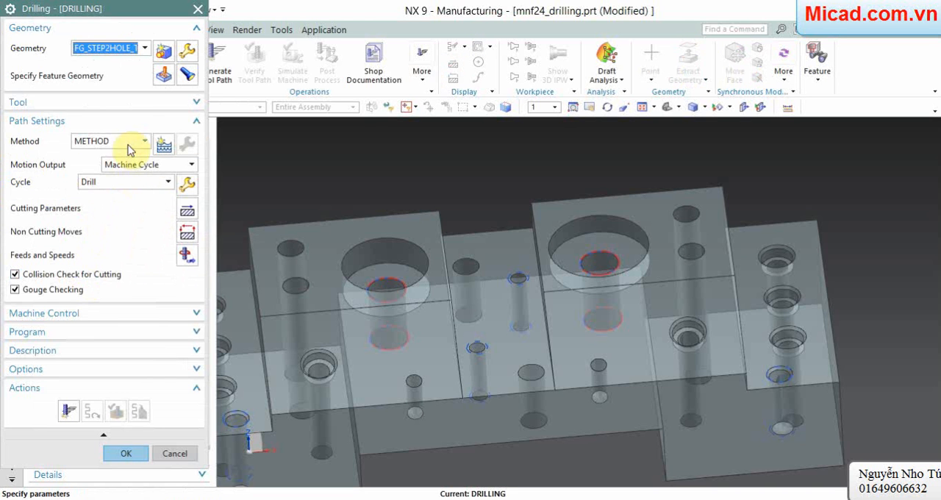
Step: Set the machining area of the drilling feature geometry to FACES_CYLINDER_2
left_click(163, 74)
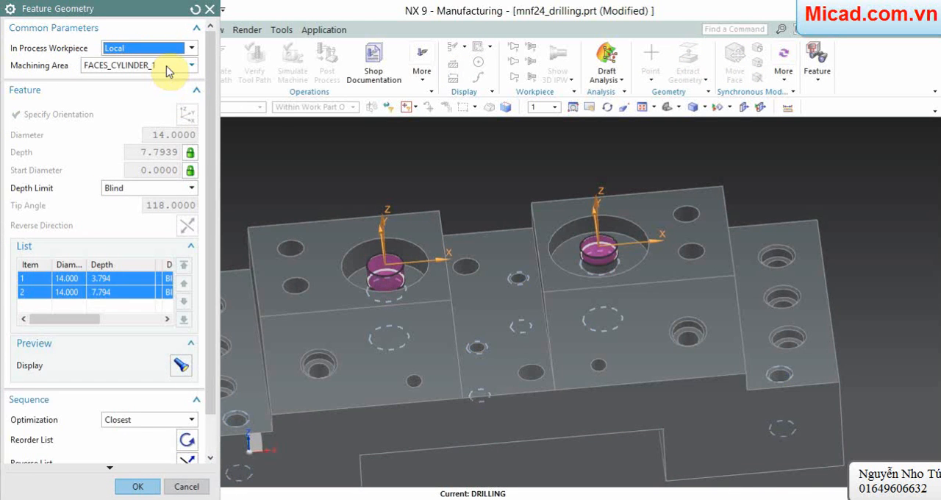
left_click(168, 72)
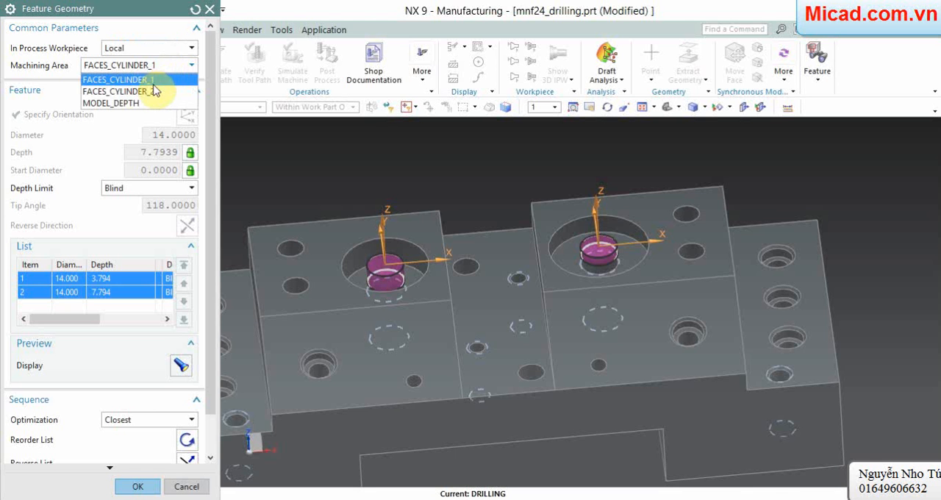
left_click(154, 89)
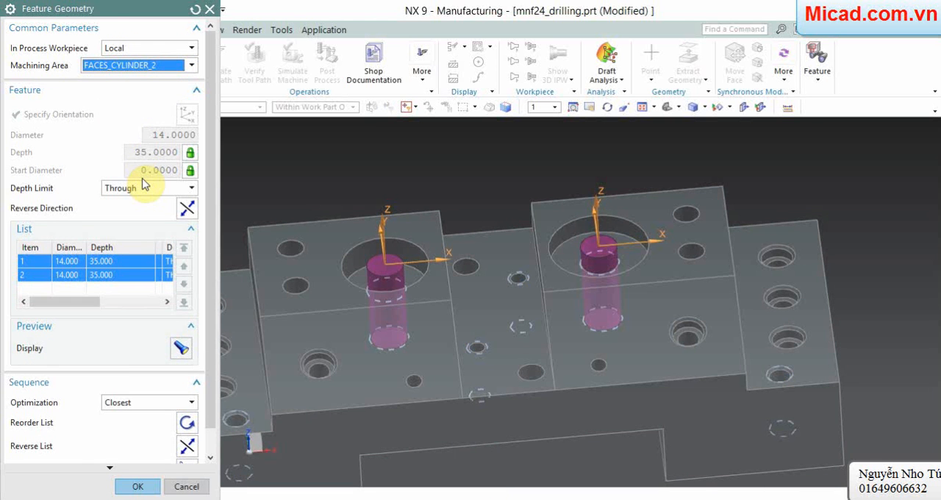
scroll(145, 184, "down", 1)
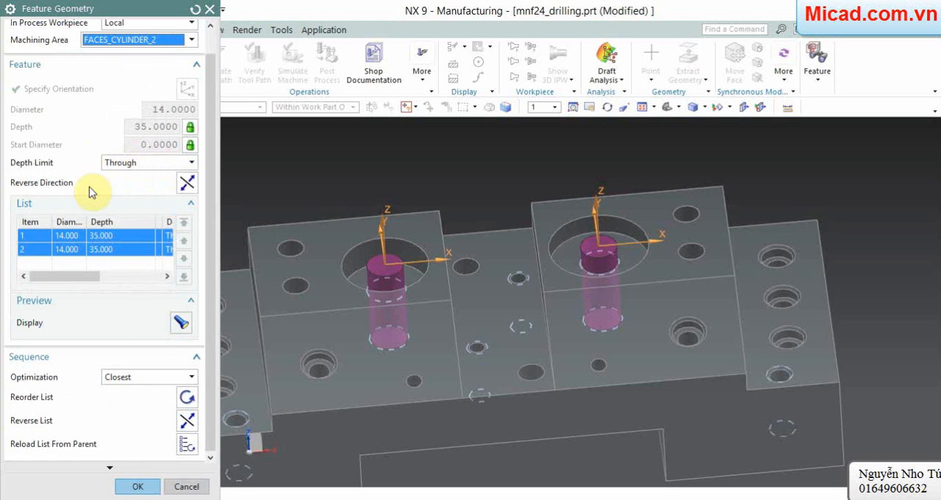
left_click(138, 483)
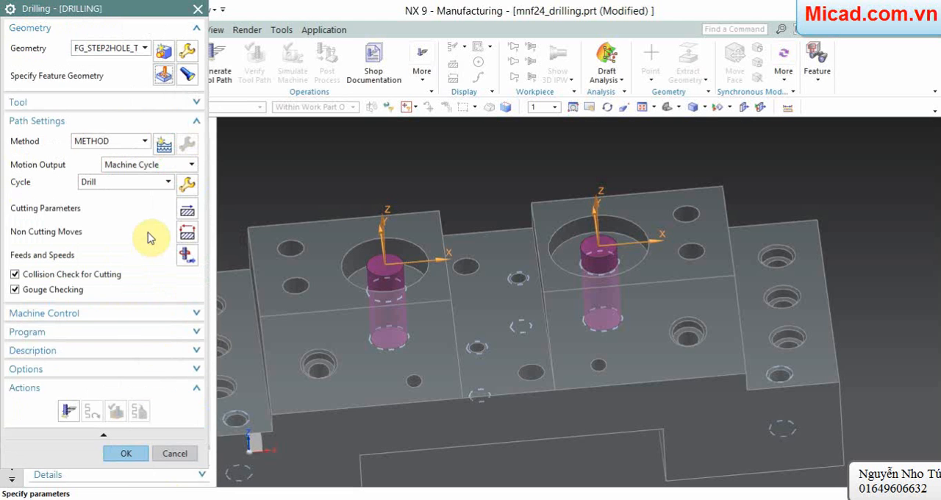
Step: Generate the tool path of the DRILLING operation, inspect it in the stepped holes, and accept the operation
left_click(69, 409)
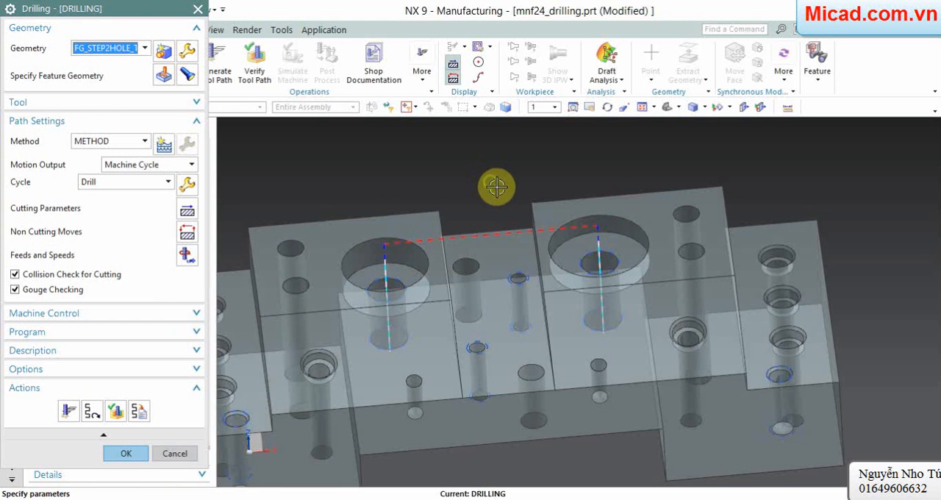
mouse_move(495, 185)
middle_mouse_down()
mouse_move(513, 193)
mouse_move(503, 199)
middle_mouse_up()
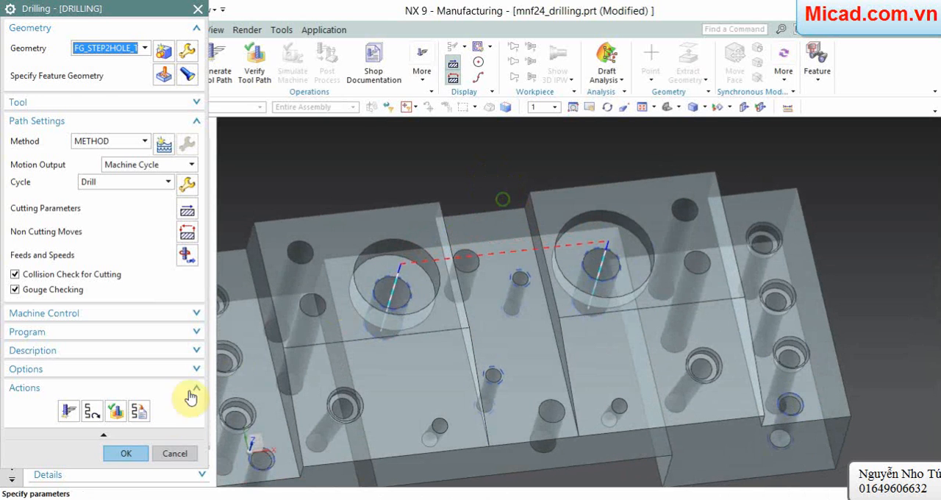
left_click(126, 453)
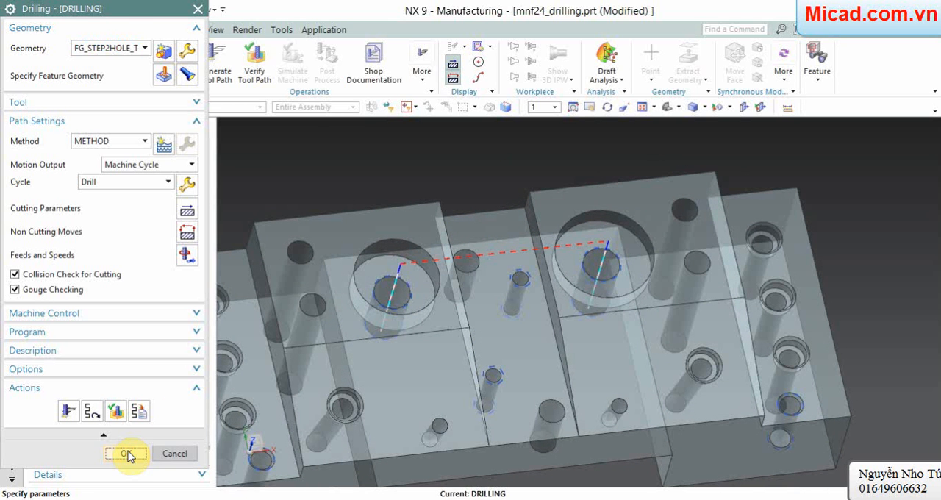
Step: Create a HOLE_MILLING operation for FG_STEP2HOLE_THREAD with the tool UGT0201_103 (End Mill 14 mm) and the Helical cut pattern
right_click(142, 242)
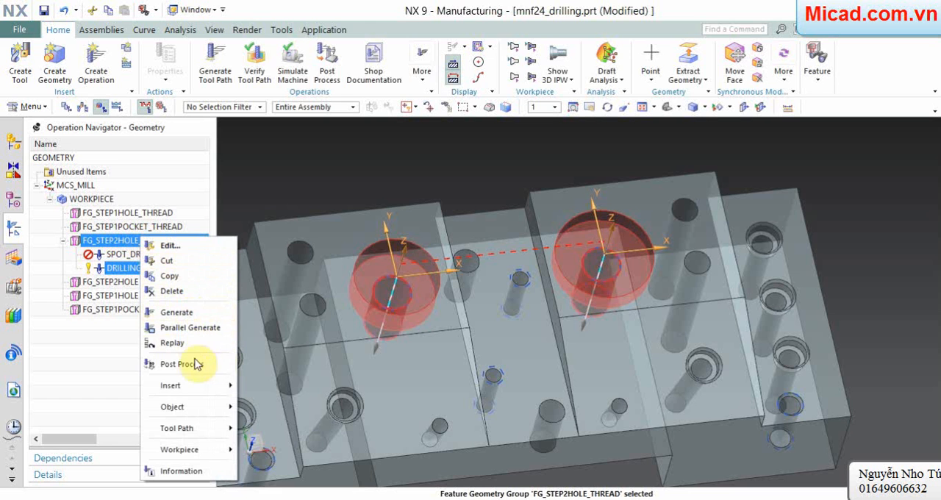
mouse_move(192, 388)
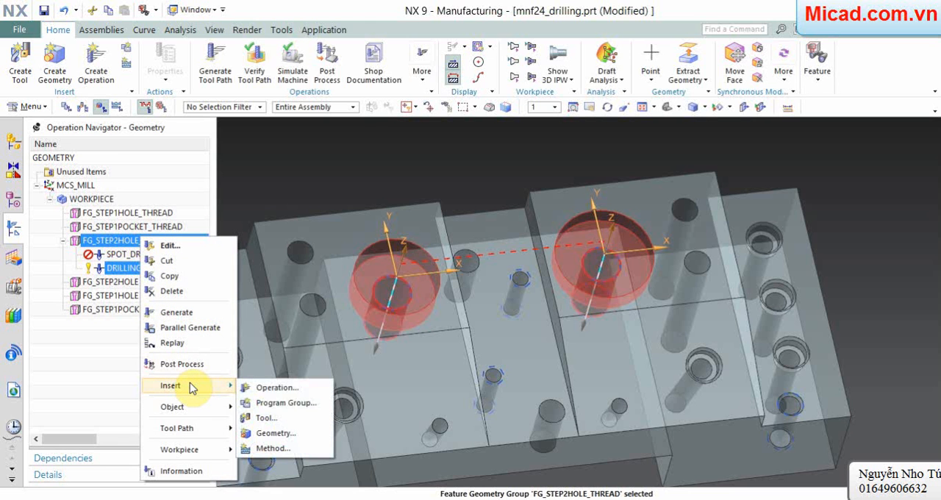
left_click(254, 387)
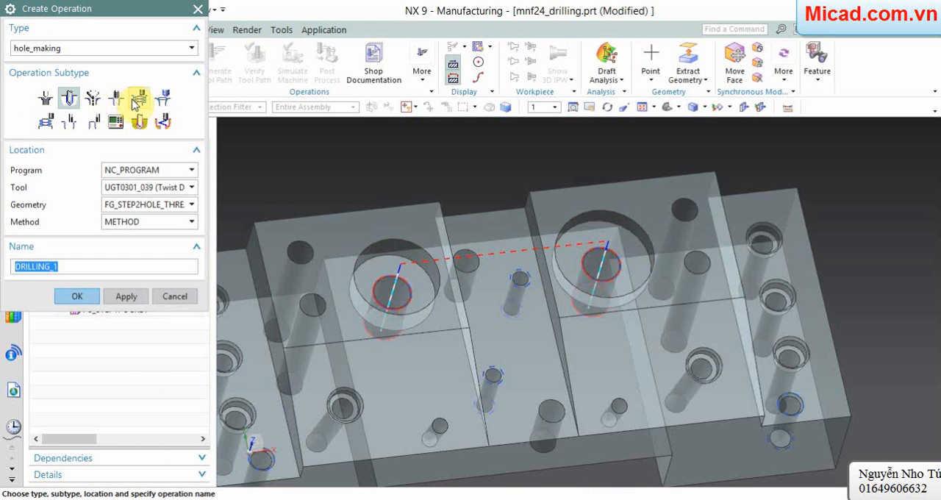
left_click(139, 99)
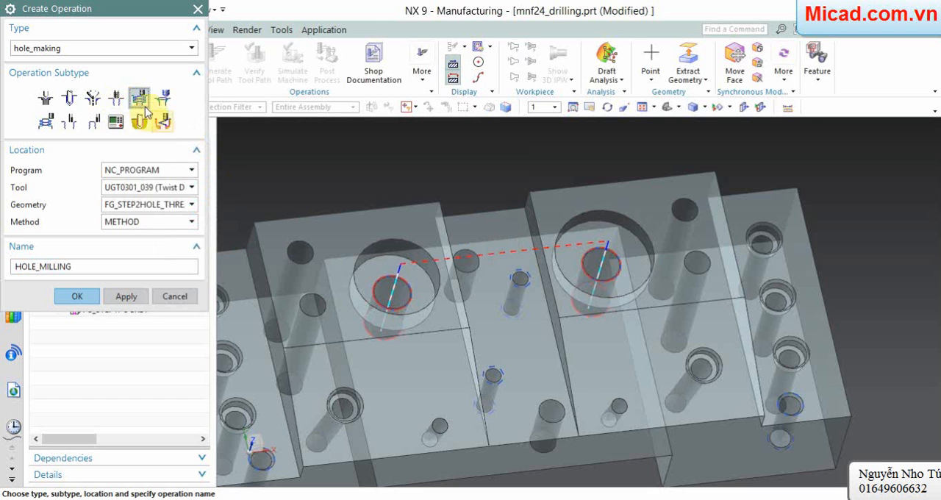
left_click(149, 188)
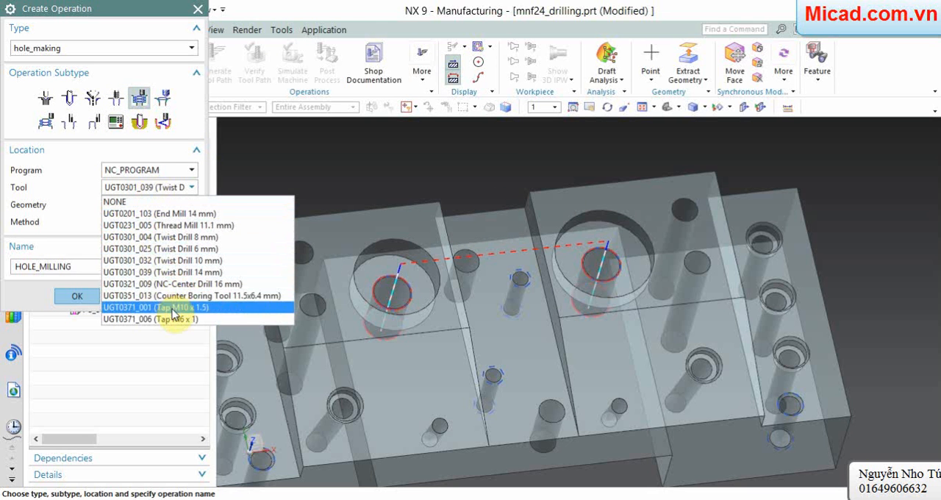
left_click(170, 214)
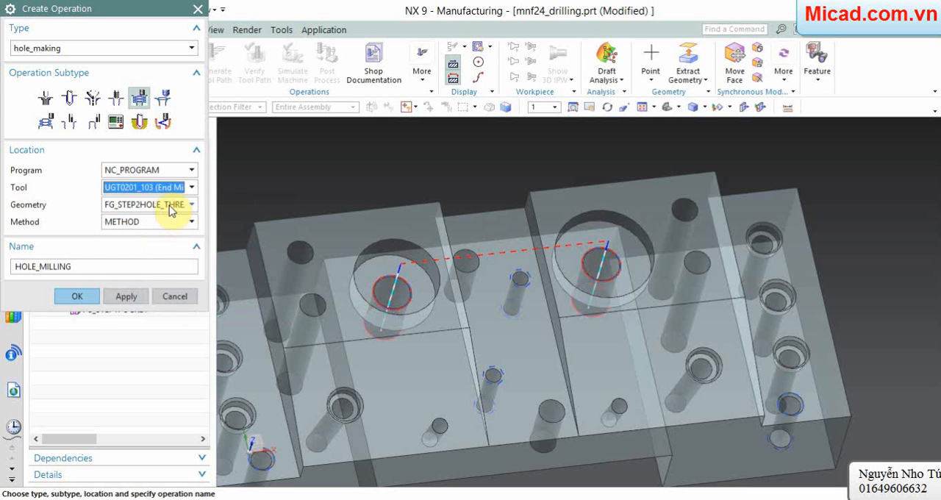
left_click(77, 297)
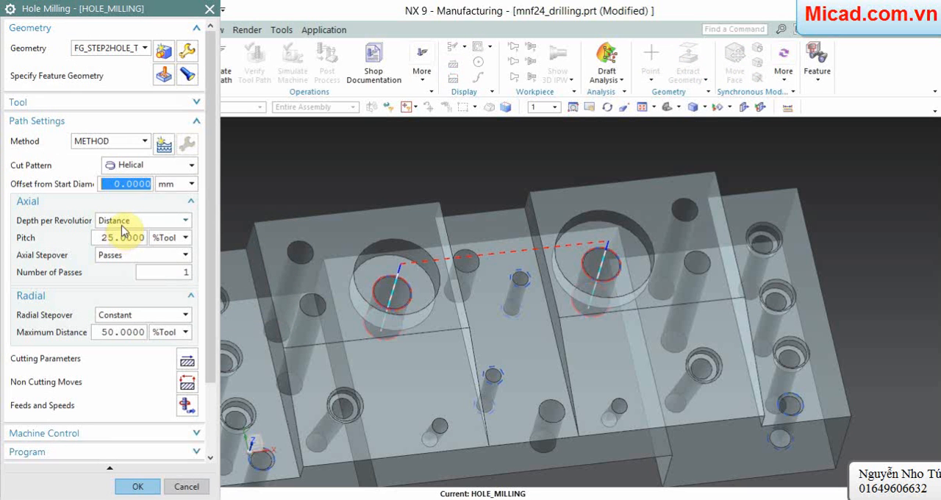
left_click(156, 170)
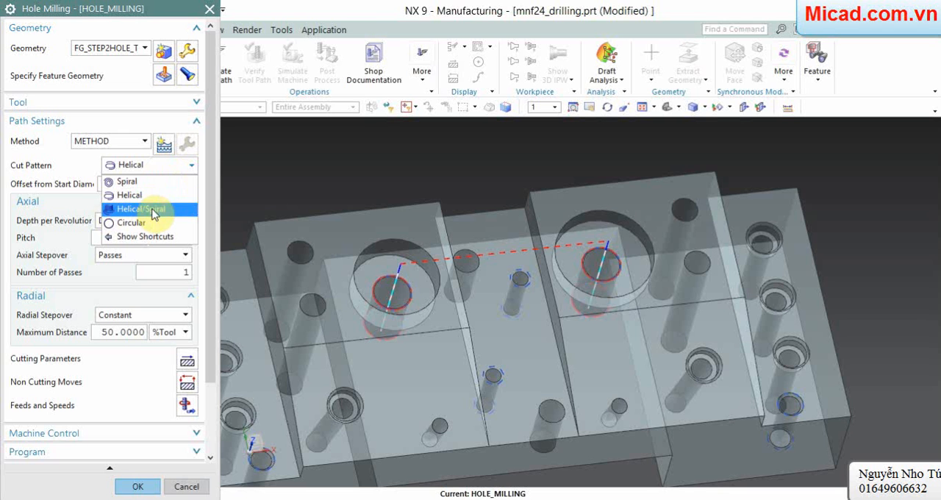
left_click(151, 195)
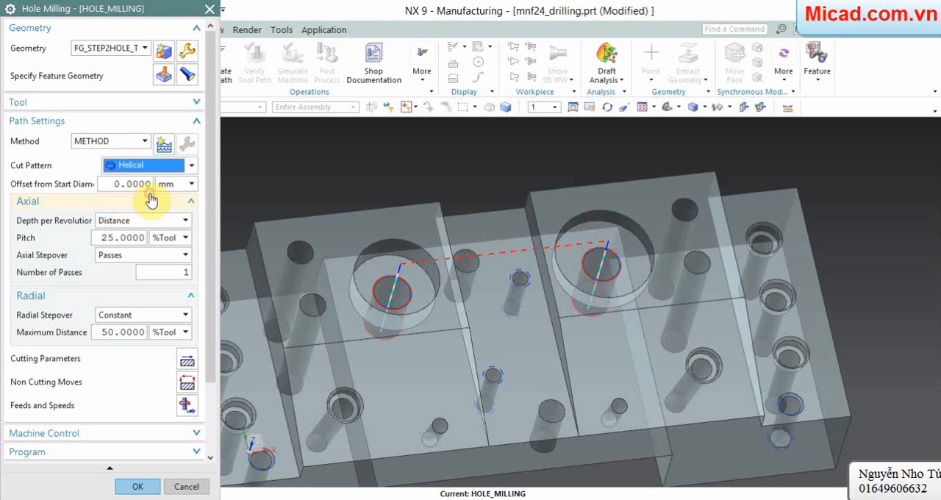
Step: Display the feature geometry of the HOLE_MILLING operation and generate its helical tool path in the stepped holes
left_click(187, 77)
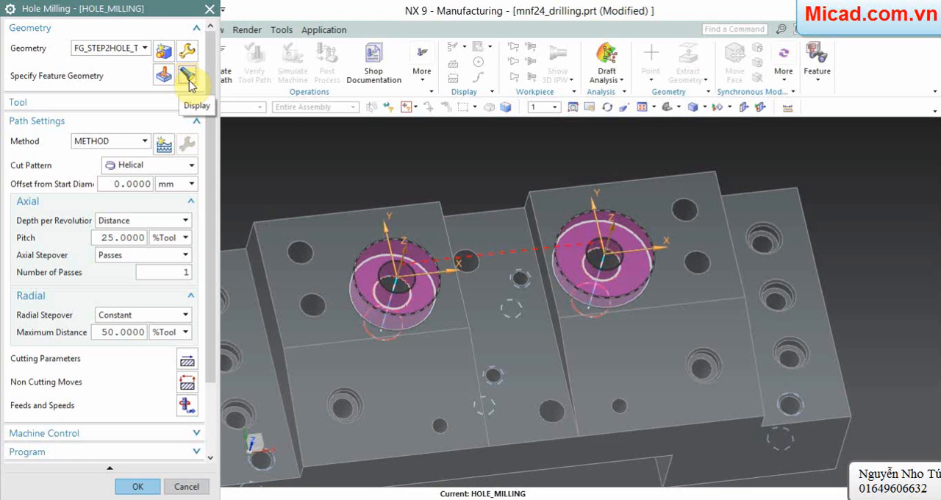
scroll(133, 250, "down", 3)
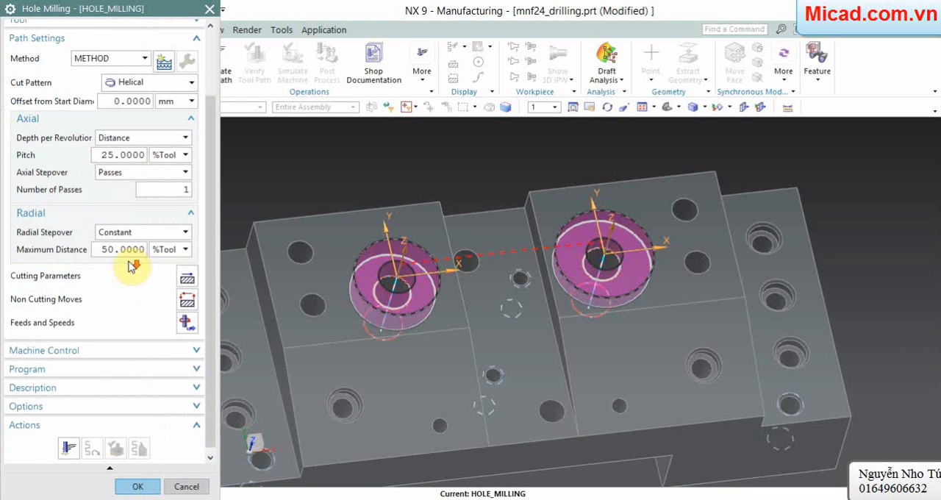
scroll(131, 266, "down", 1)
left_click(75, 449)
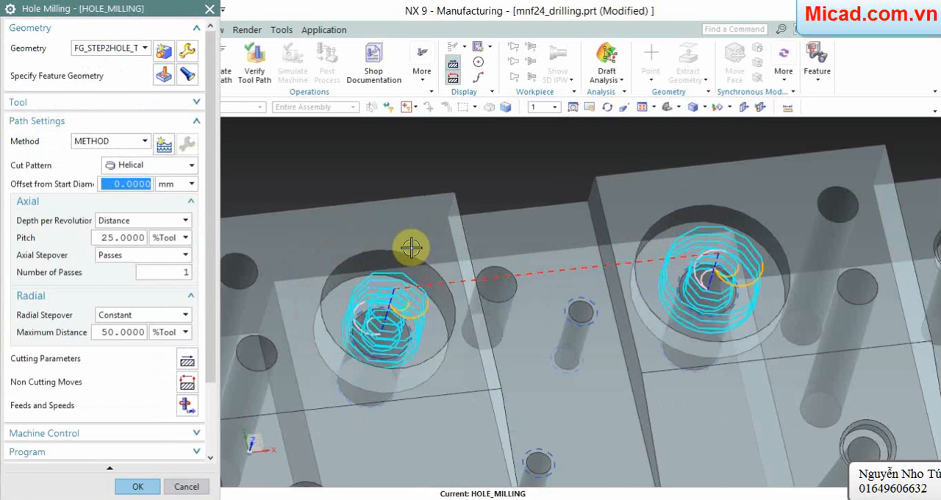
middle_click_drag(410, 189, 378, 219)
scroll(341, 229, "up", 1)
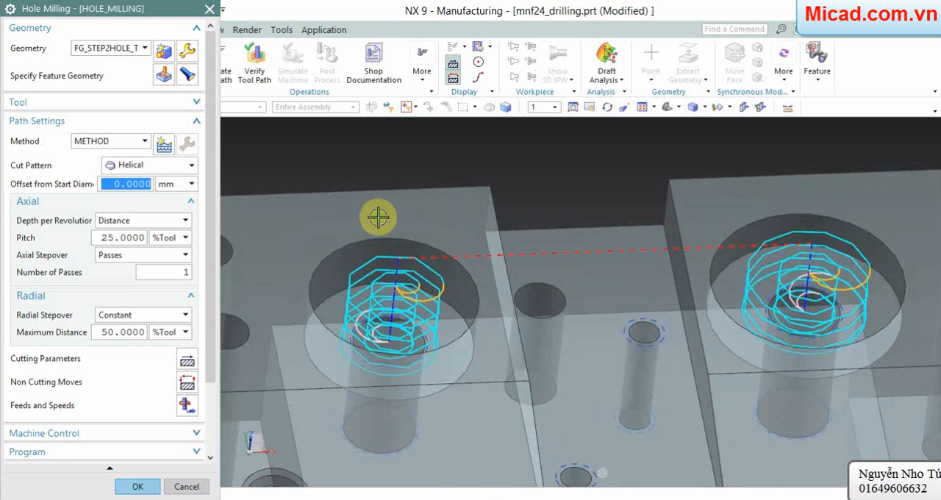
Step: Replay the HOLE_MILLING tool path with the tool shown at animation speed 2, and stop the playback partway
scroll(166, 272, "down", 3)
left_click(114, 445)
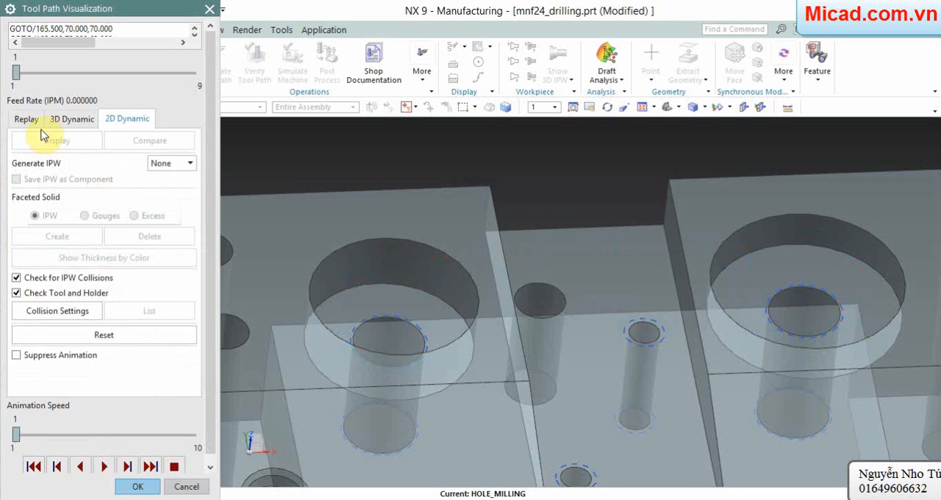
left_click(27, 119)
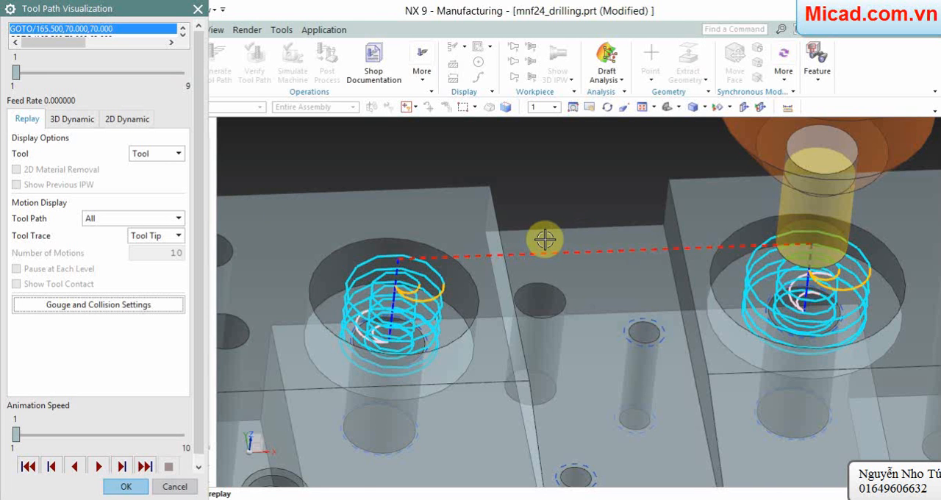
scroll(545, 240, "down", 2)
scroll(686, 247, "up", 1)
scroll(856, 246, "up", 1)
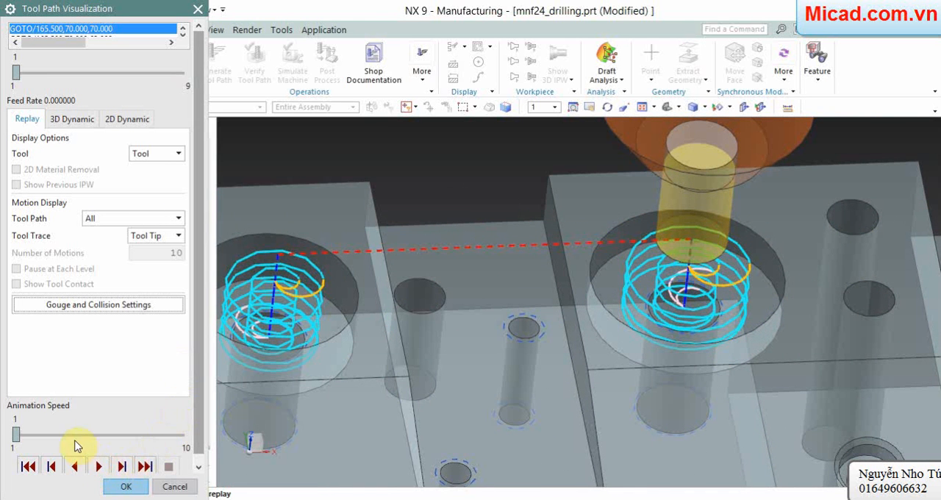
left_click(95, 467)
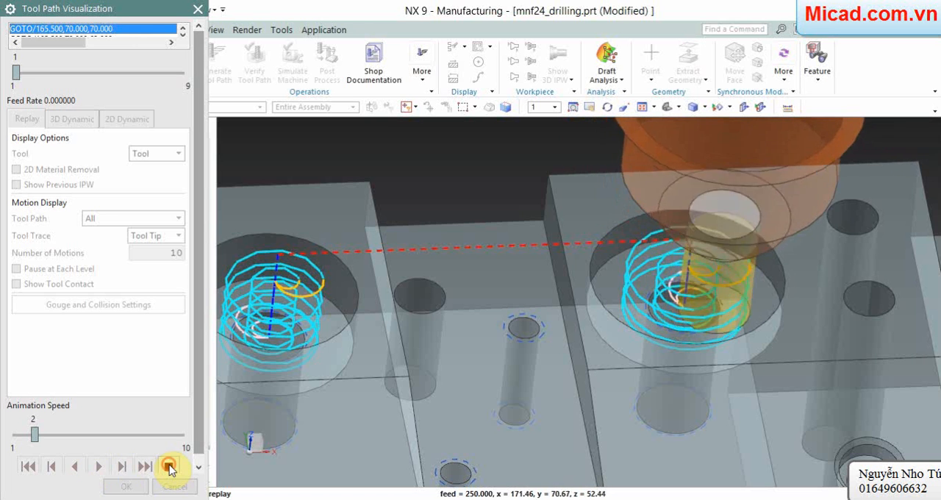
left_click(170, 468)
Step: Simulate the hole milling in 2D Dynamic mode at animation speed 1 and accept the HOLE_MILLING operation
scroll(175, 360, "down", 1)
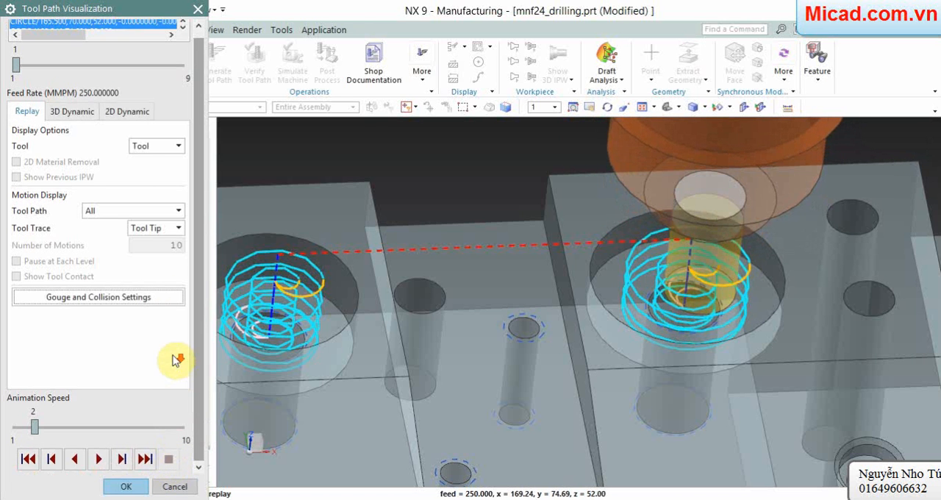
left_click(118, 114)
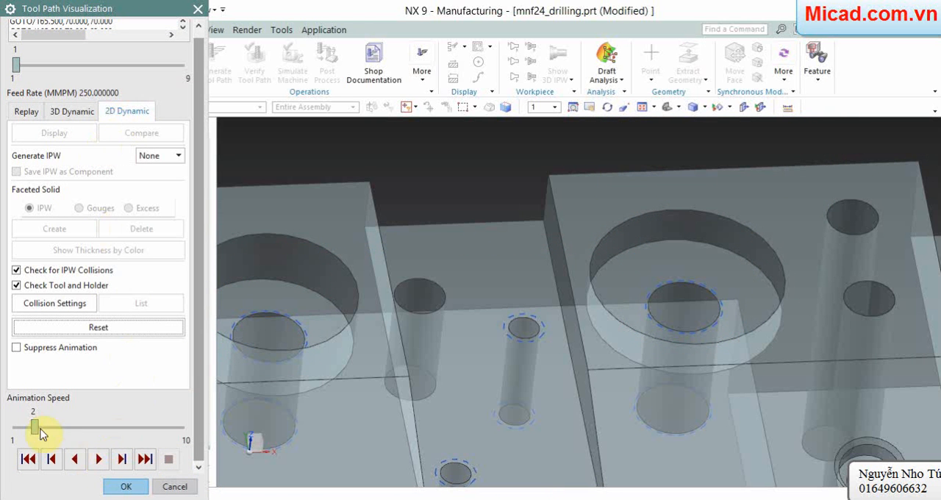
left_click(121, 461)
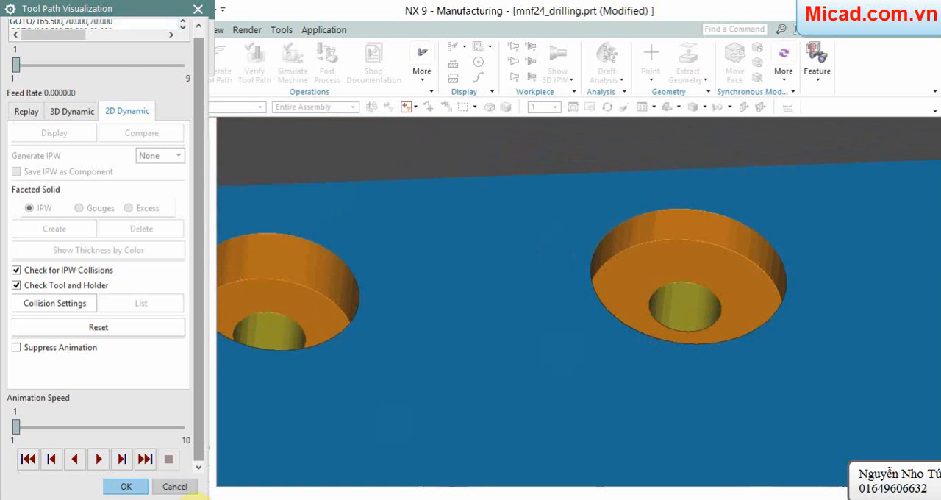
left_click(136, 487)
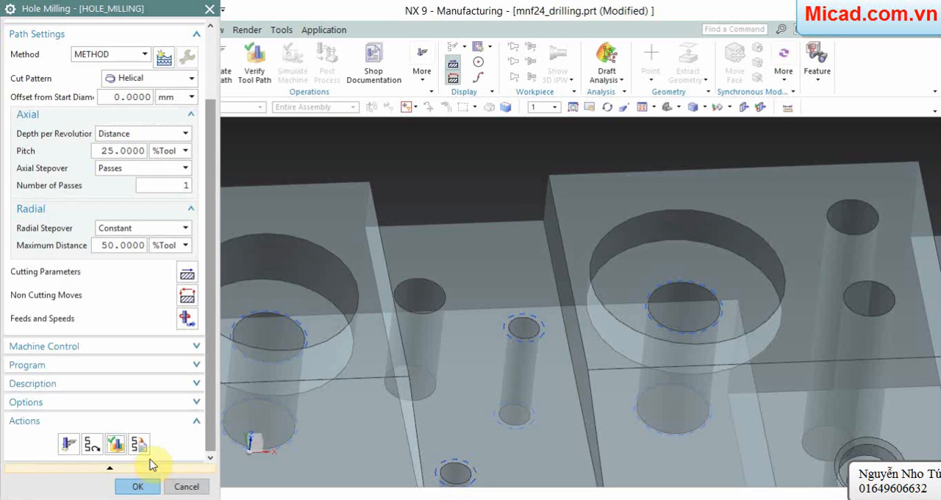
scroll(575, 333, "down", 1)
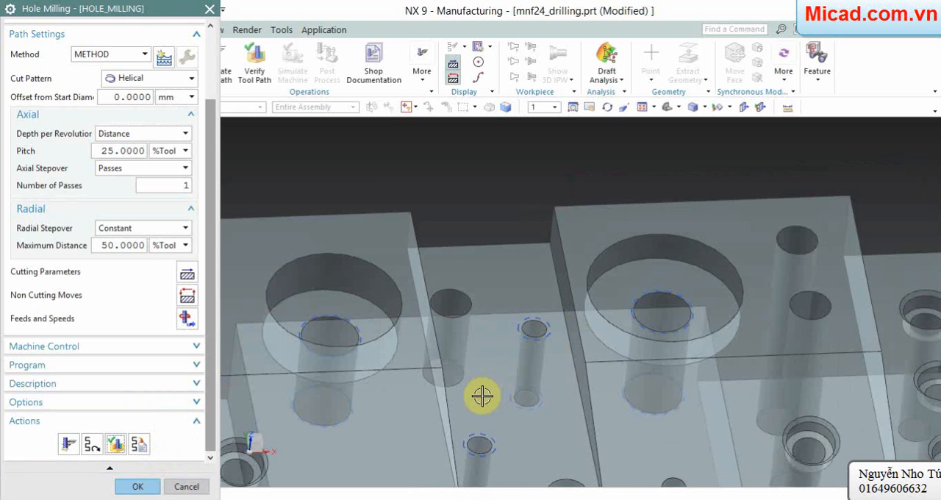
middle_click_drag(482, 396, 548, 399, "shift")
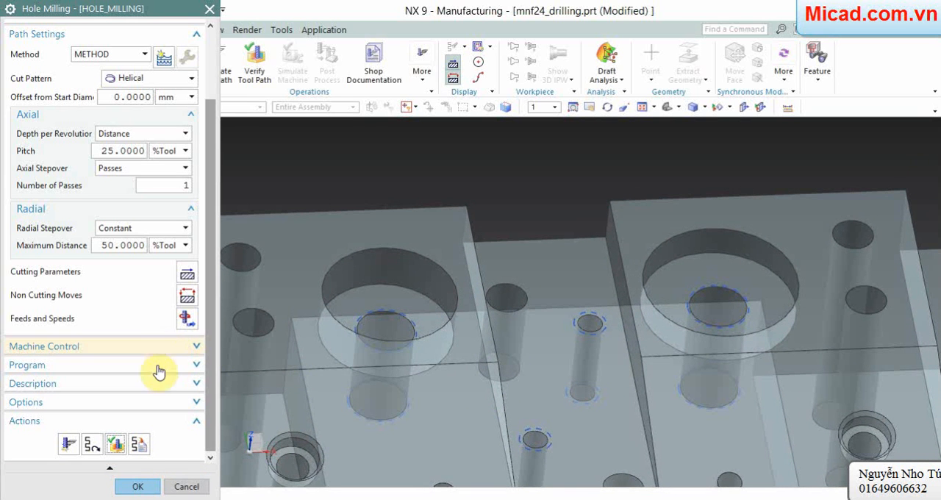
left_click(135, 486)
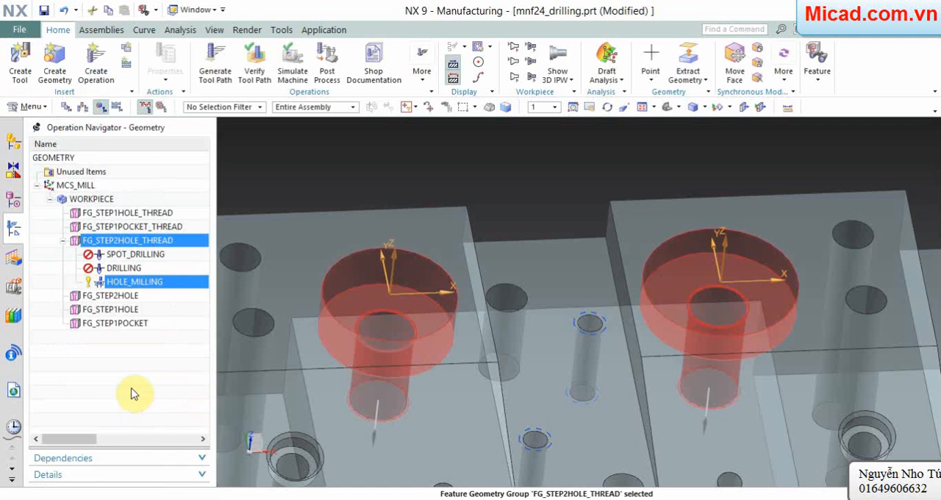
Step: Create a THREAD_MILLING operation for FG_STEP2HOLE_THREAD in NC_PROGRAM with the tool UGT0231_005 (Thread Mill 11.1 mm), dismissing any alert
right_click(140, 242)
left_click(147, 241)
right_click(153, 239)
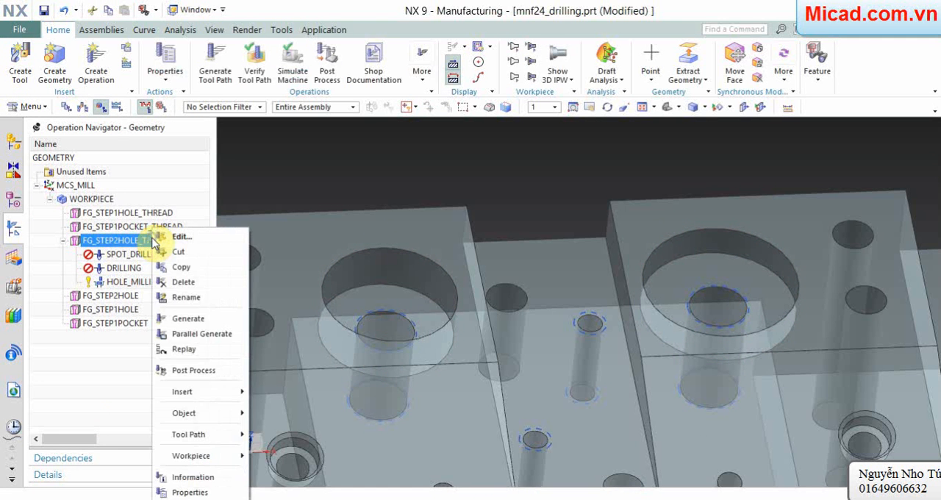
mouse_move(220, 391)
left_click(261, 393)
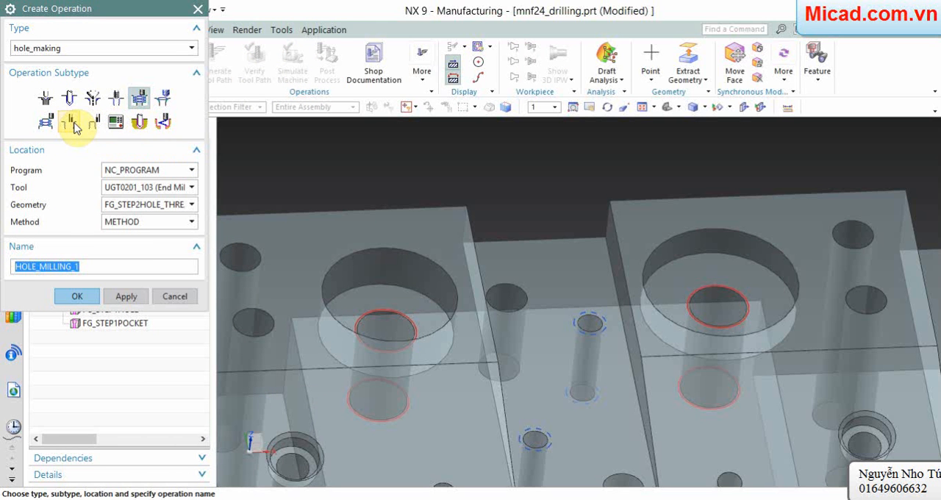
left_click(71, 123)
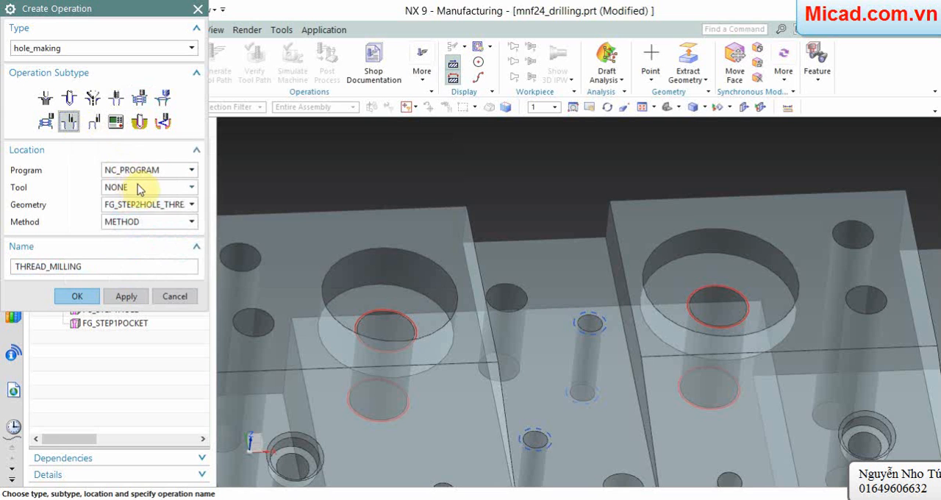
left_click(173, 170)
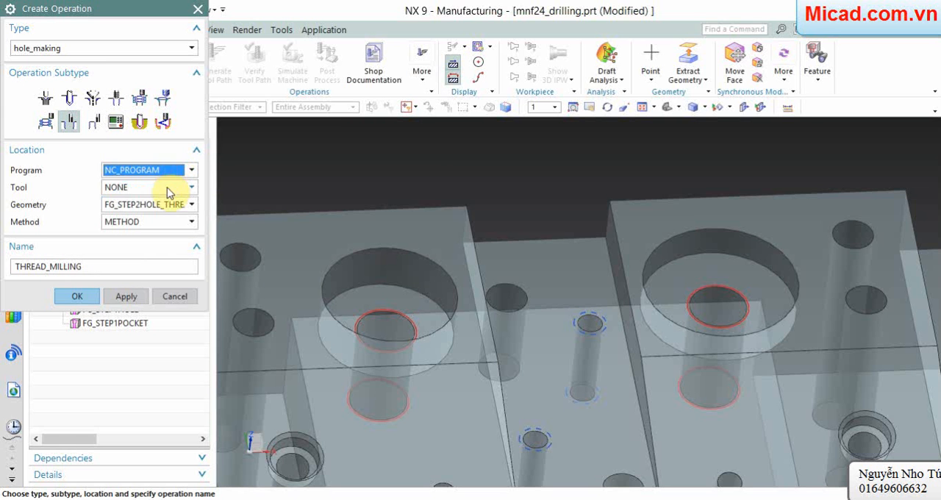
left_click(167, 188)
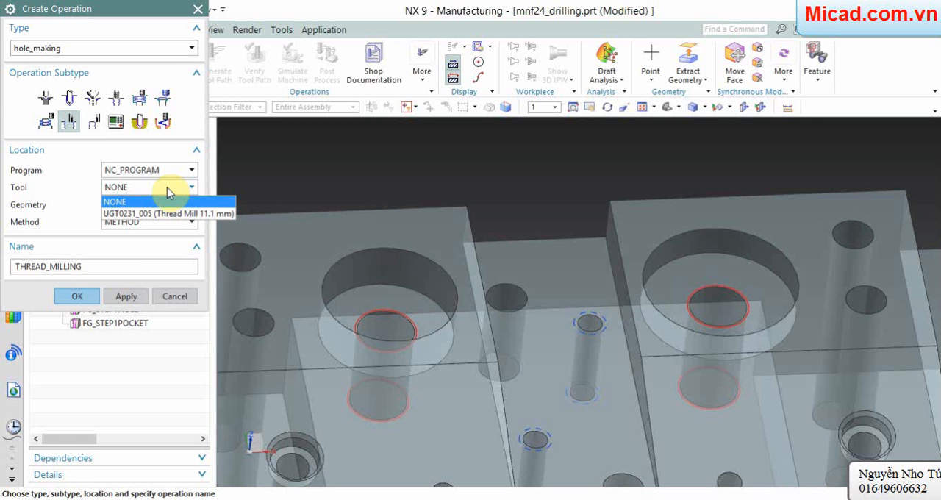
left_click(161, 213)
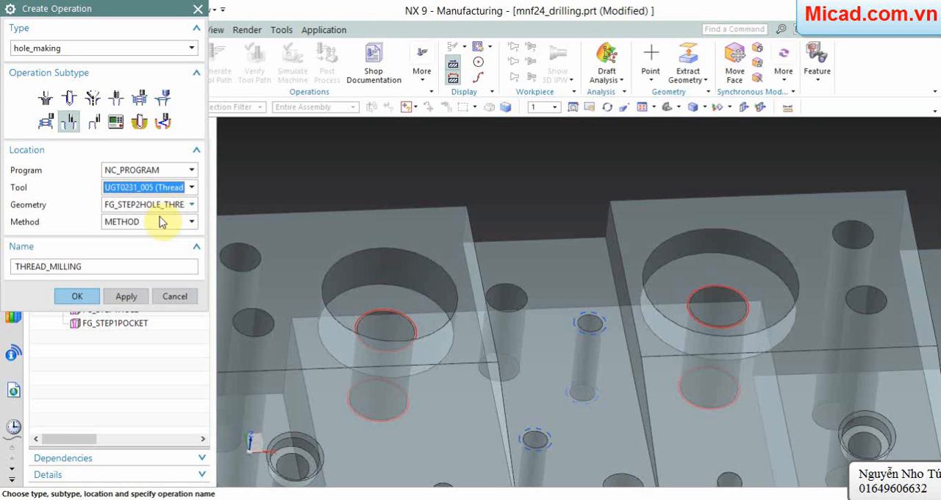
left_click(79, 296)
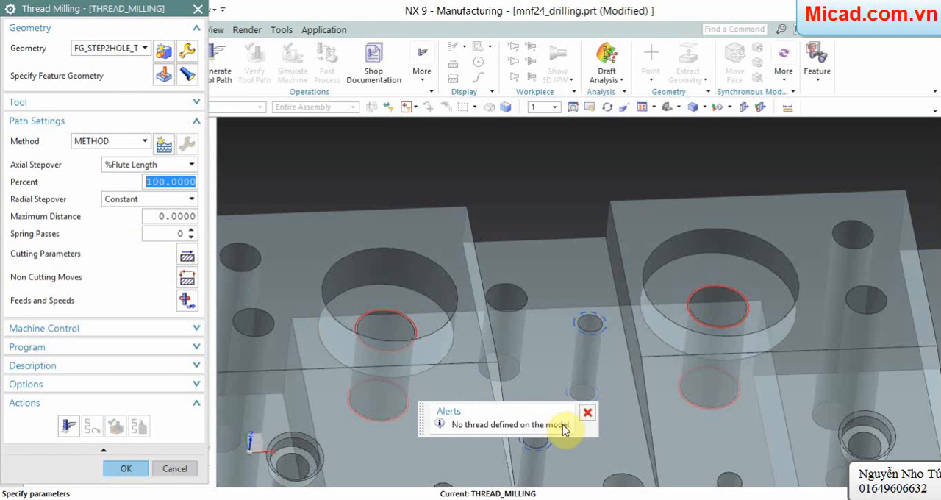
left_click(586, 416)
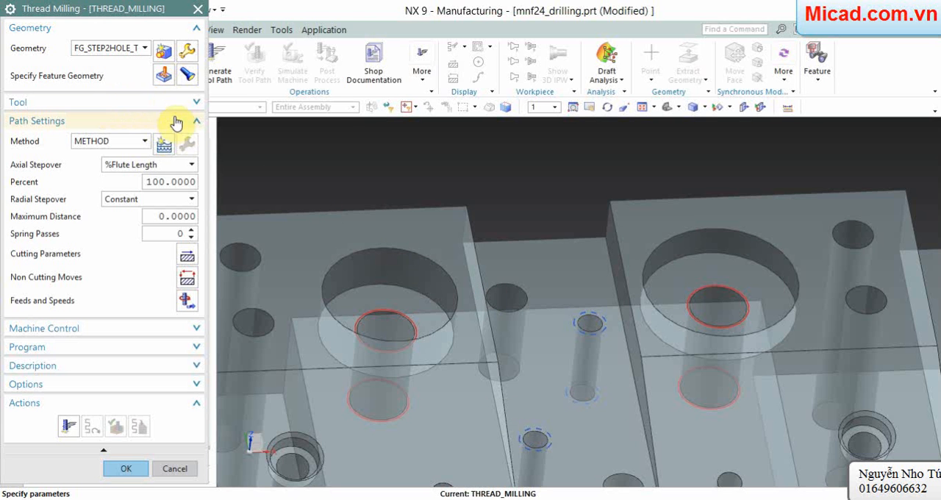
Step: Display the thread milling feature geometry and set its machining area to FACES_CYLINDER_2
left_click(186, 74)
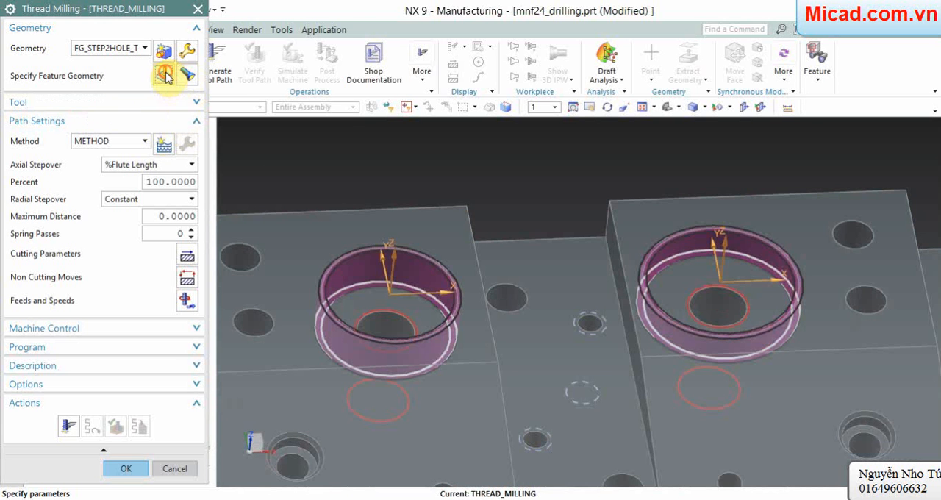
left_click(164, 74)
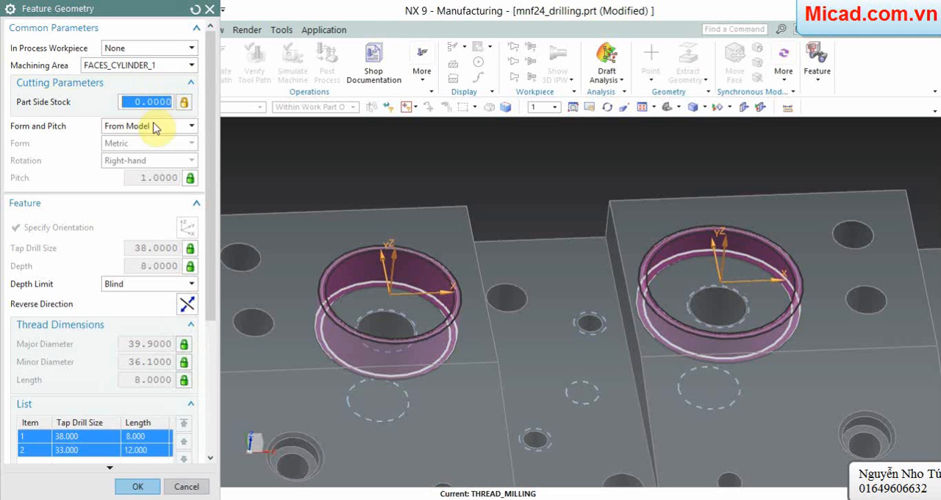
left_click(151, 66)
left_click(151, 90)
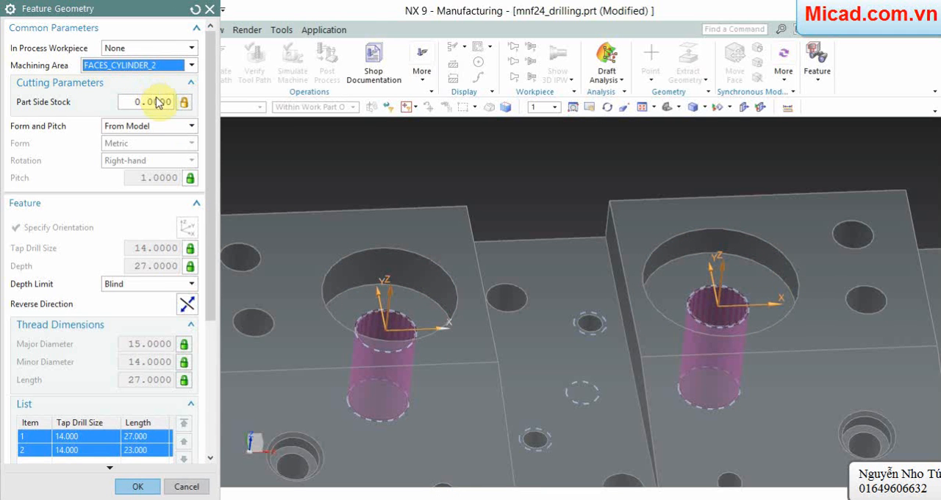
left_click(133, 487)
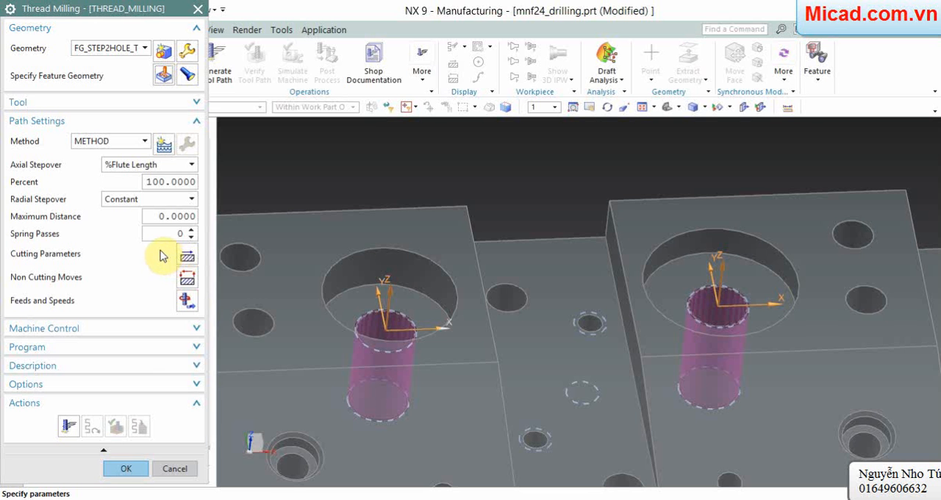
Step: Generate the tool path of the THREAD_MILLING operation, inspect it in the lower bores, and accept the operation
left_click(69, 426)
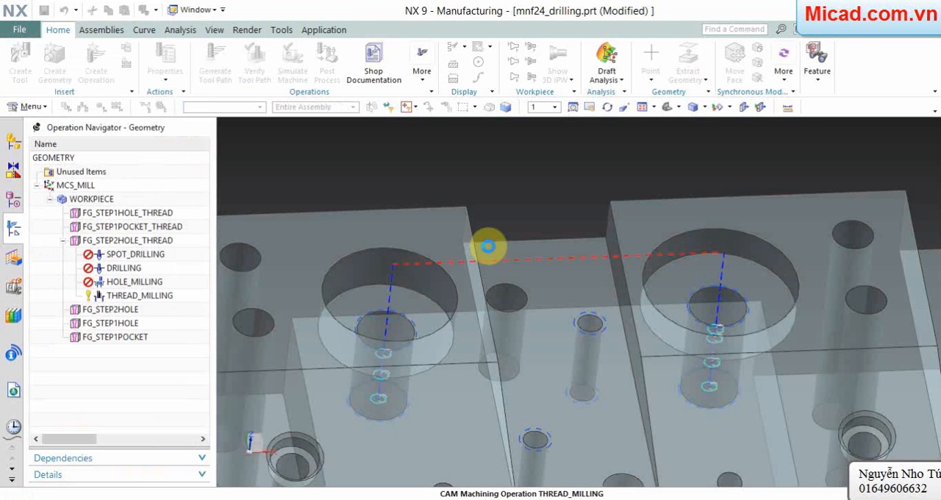
mouse_move(509, 193)
middle_mouse_down()
mouse_move(514, 155)
mouse_move(513, 208)
middle_mouse_up()
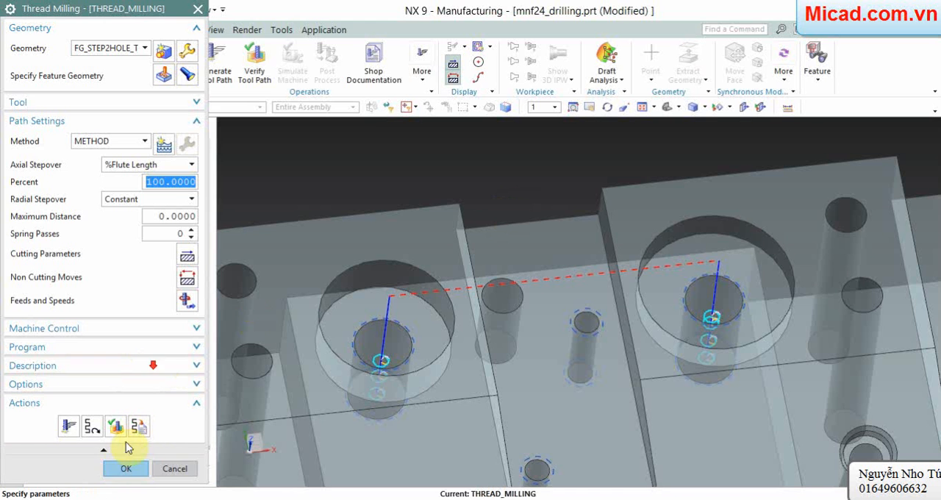
left_click(120, 469)
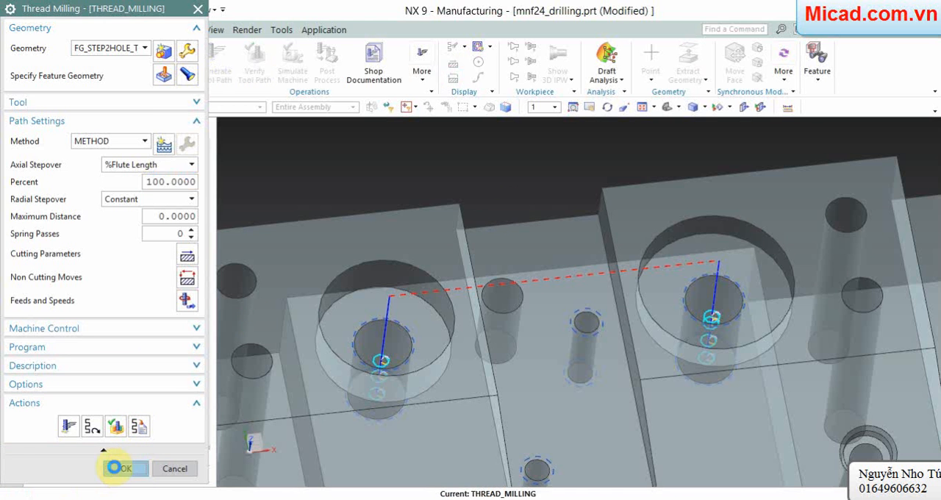
left_click(143, 399)
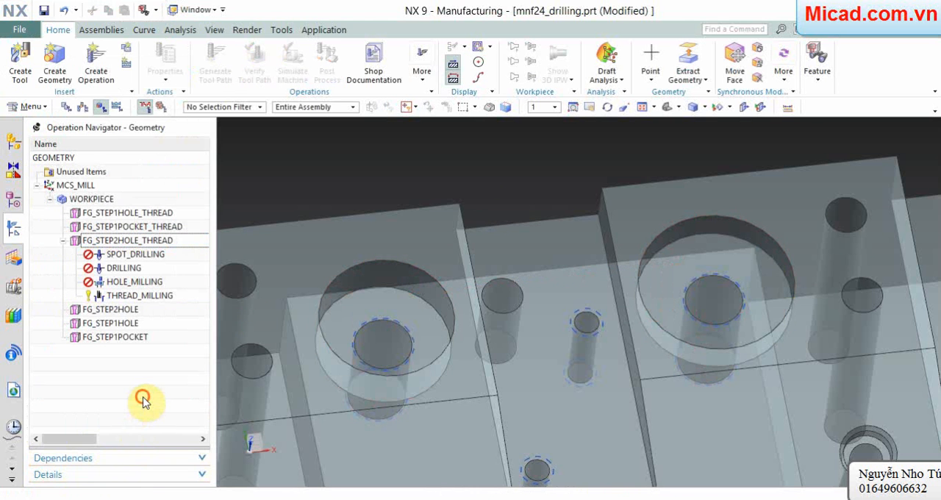
Step: Verify all tool paths of the FG_STEP2HOLE_THREAD group with a 2D Dynamic simulation at animation speed 1, and close the visualization
right_click(133, 243)
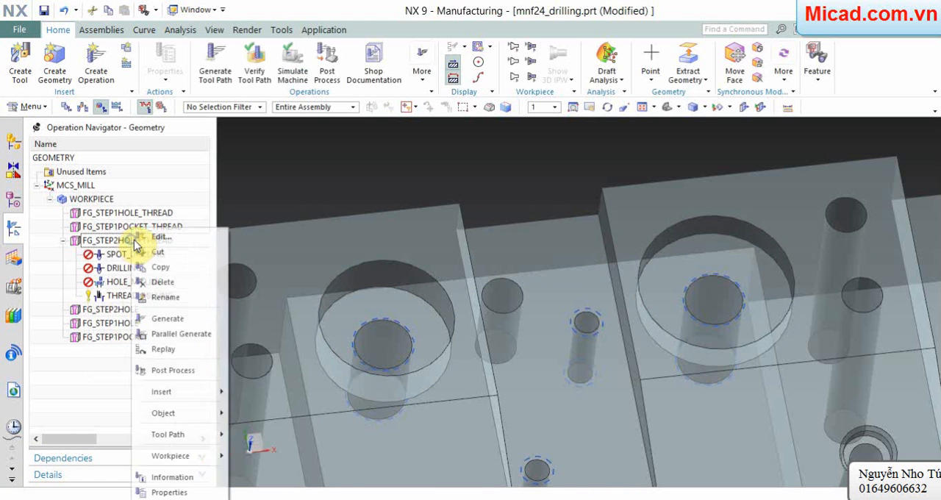
mouse_move(196, 413)
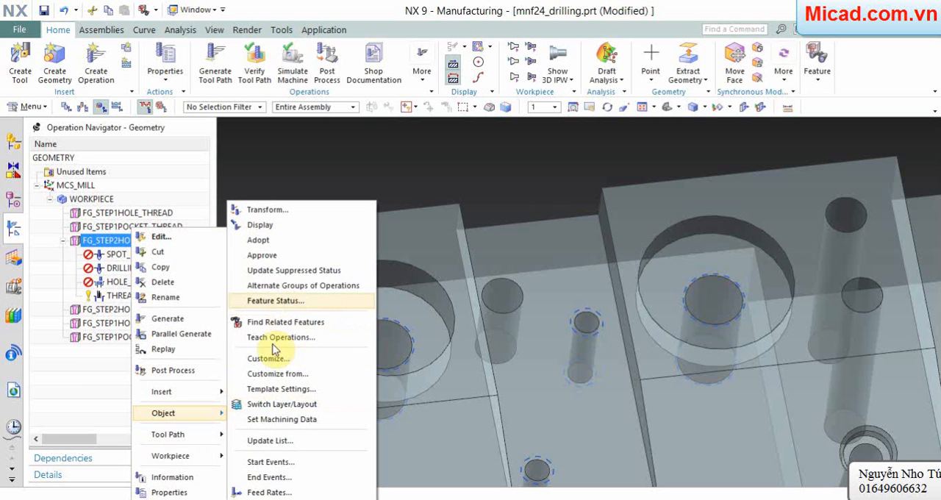
mouse_move(188, 434)
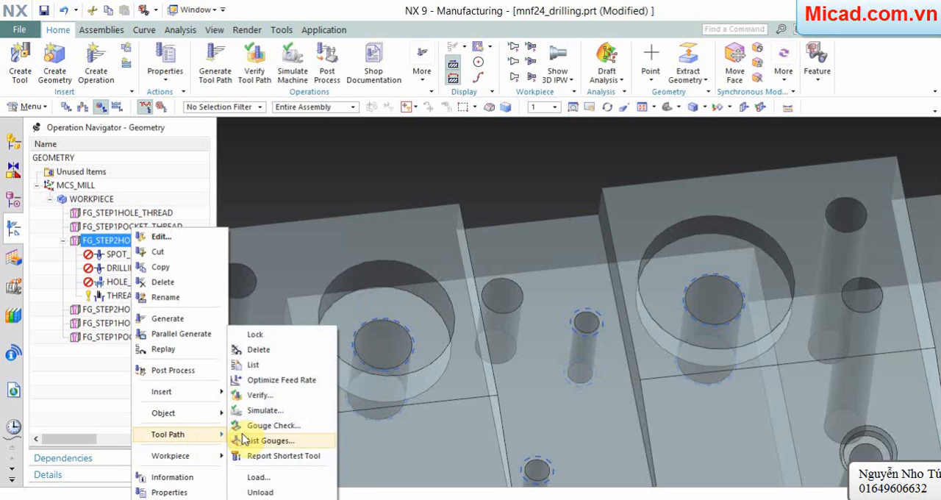
left_click(268, 394)
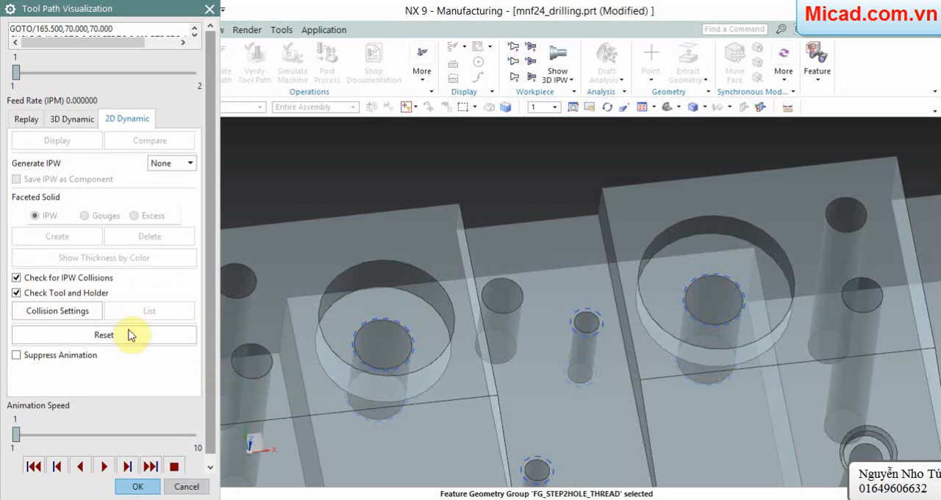
left_click(104, 467)
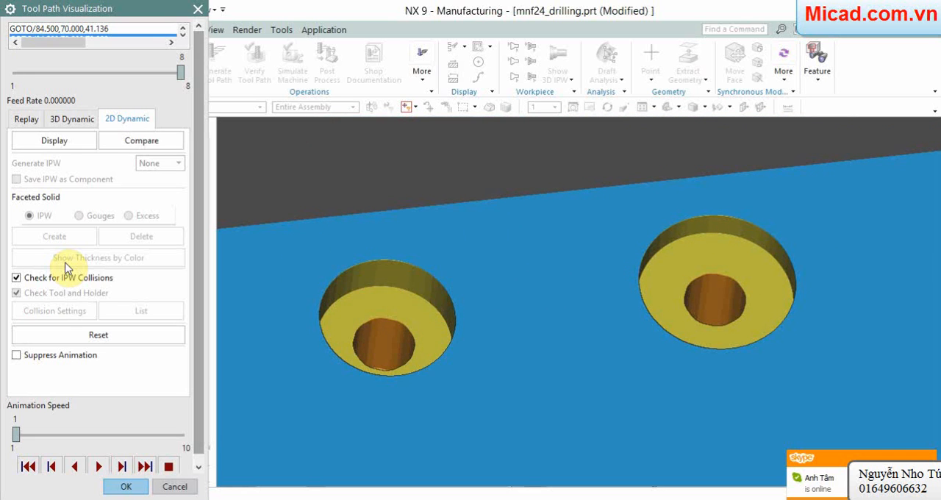
left_click(125, 487)
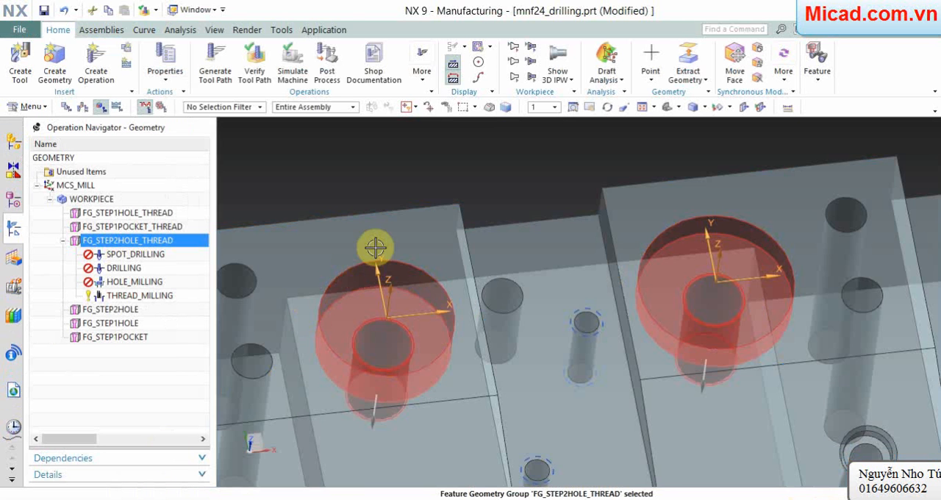